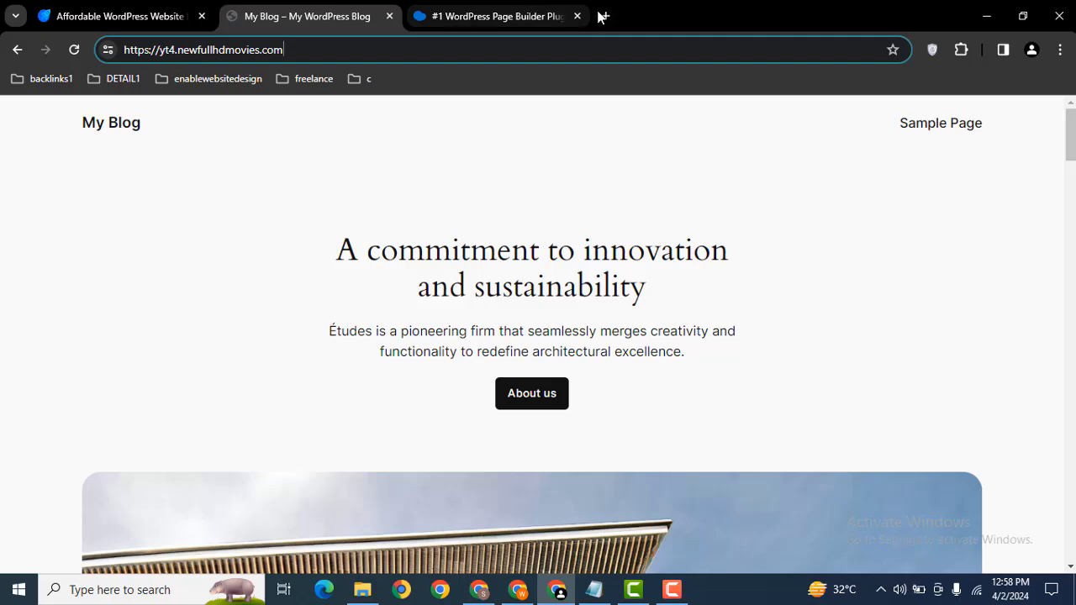
Open the WordPress admin dashboard of yt4.newfullhdmovies.com in a new browser tab
left_click(602, 16)
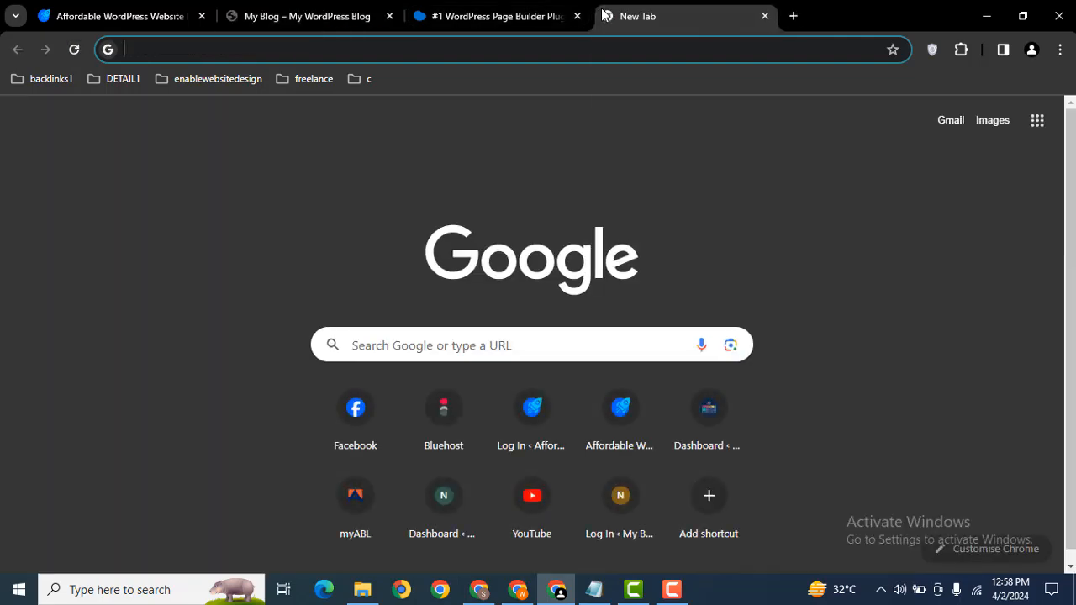
type("https://yt4.newfullhdmovies.com/")
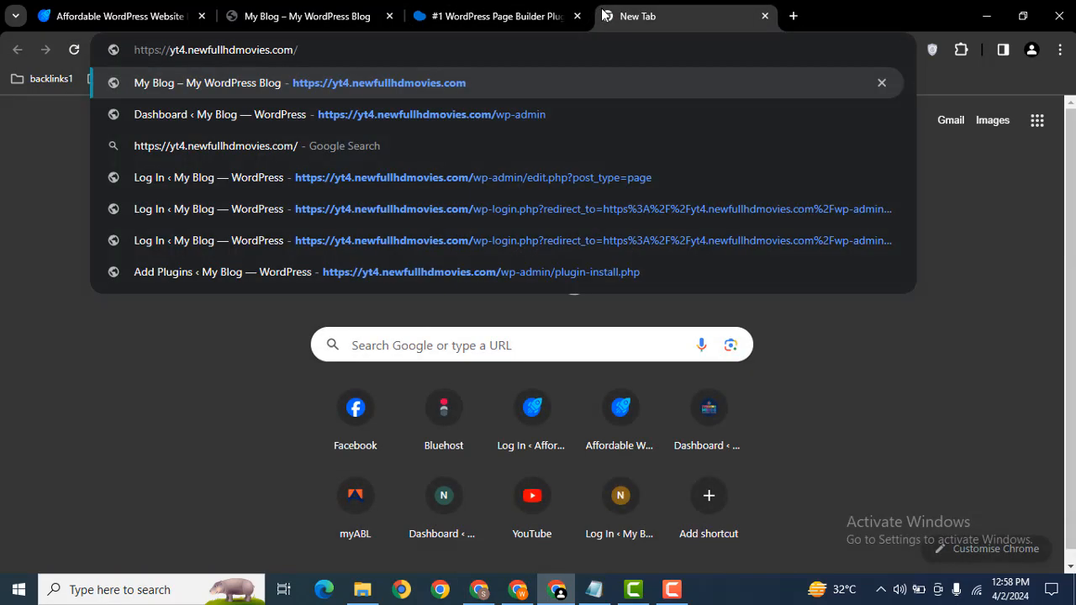
type("w")
key("Return")
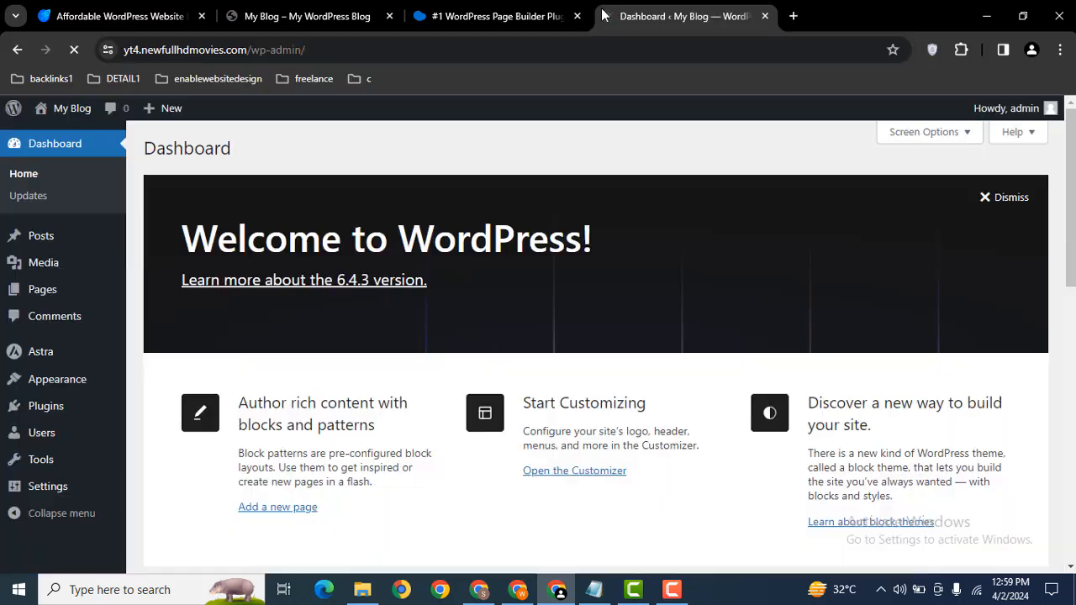
Upload wpbakery_v7.5.zip from the resources folder on drive D as a new plugin and install it
mouse_move(100, 411)
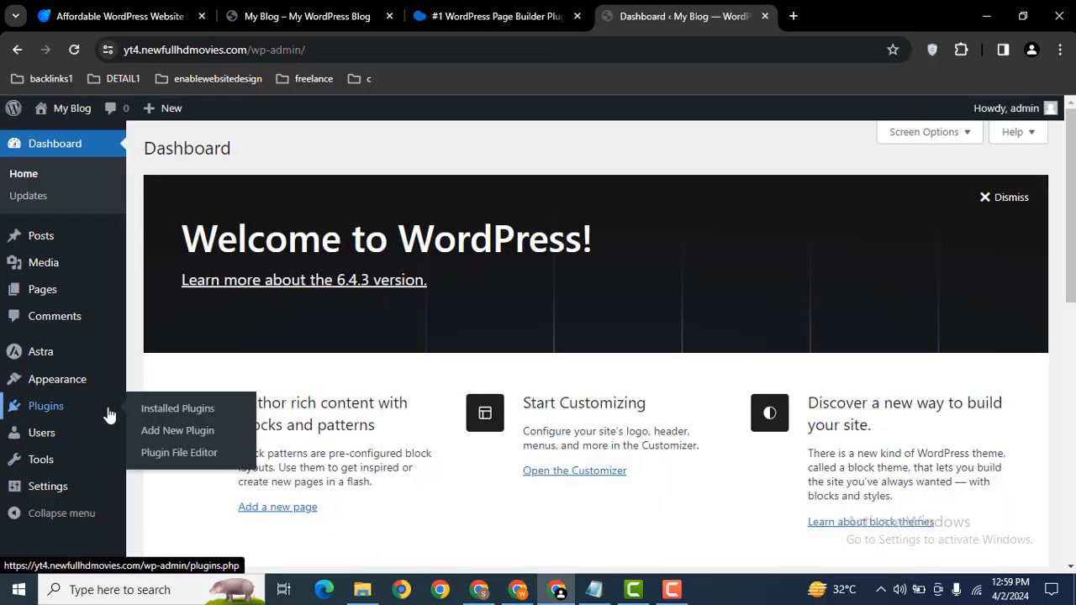
left_click(174, 433)
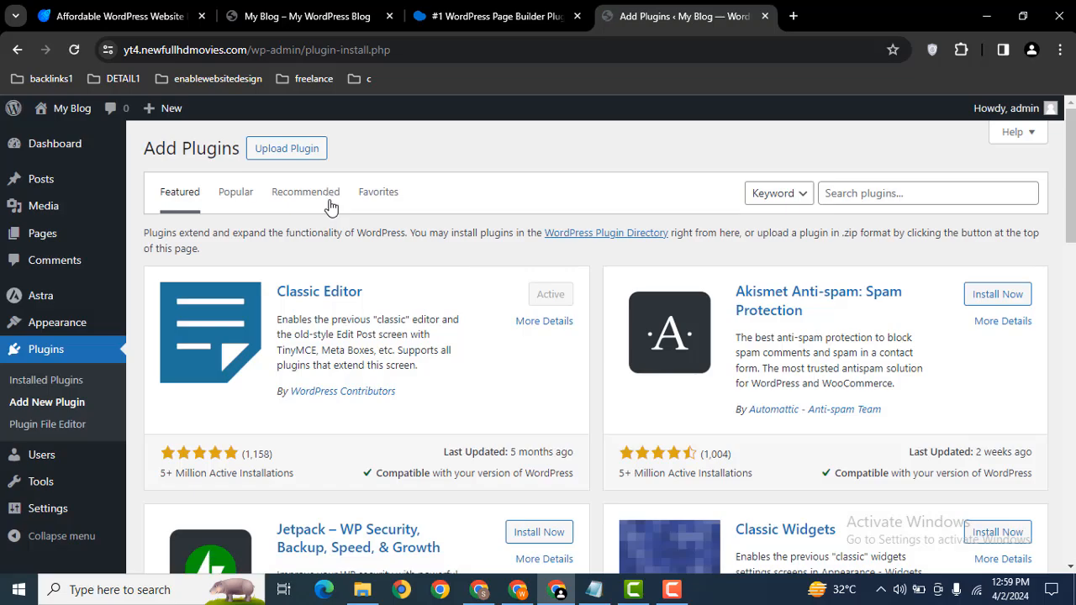
left_click(280, 150)
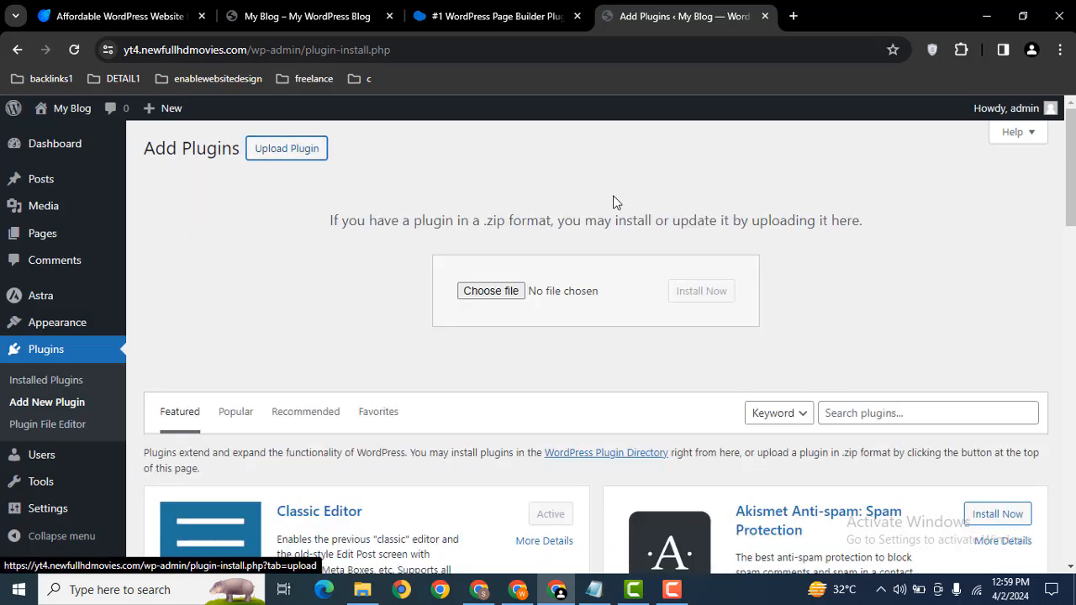
left_click(486, 290)
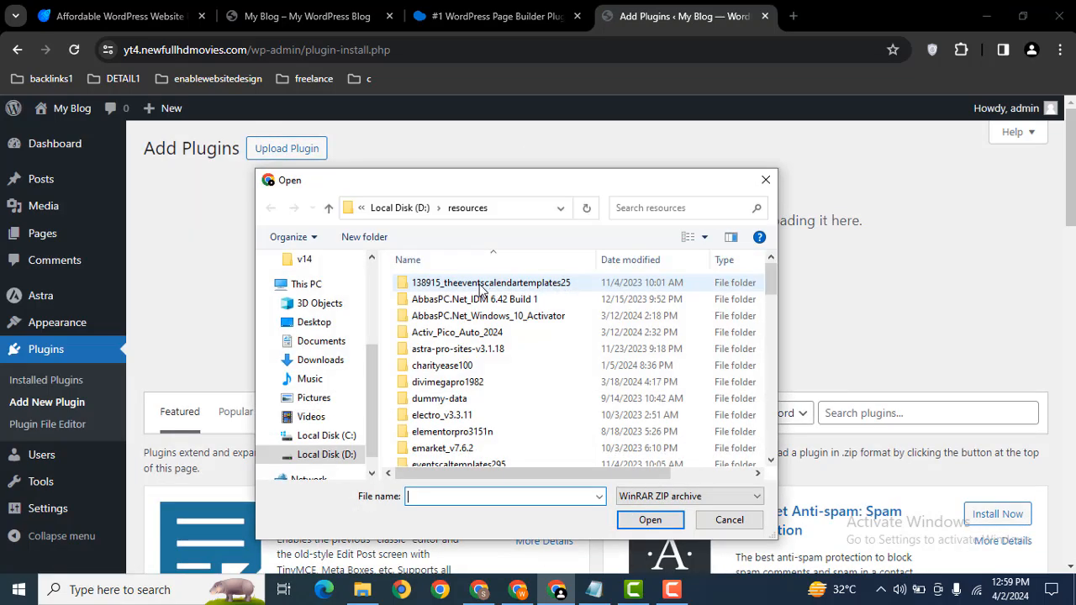
scroll(504, 340, "down", 15)
left_click(507, 343)
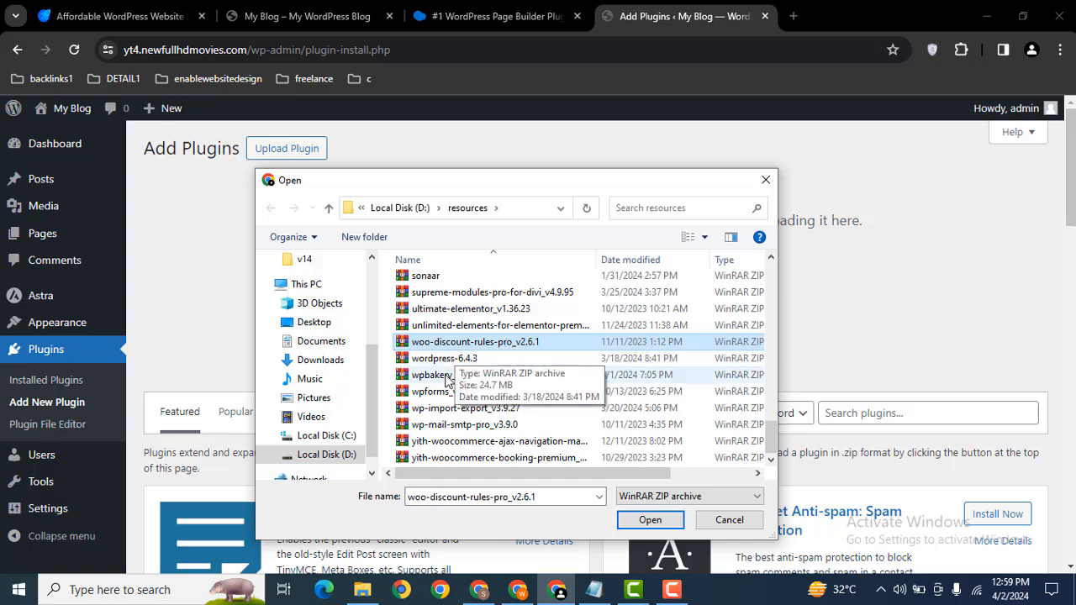
double_click(443, 375)
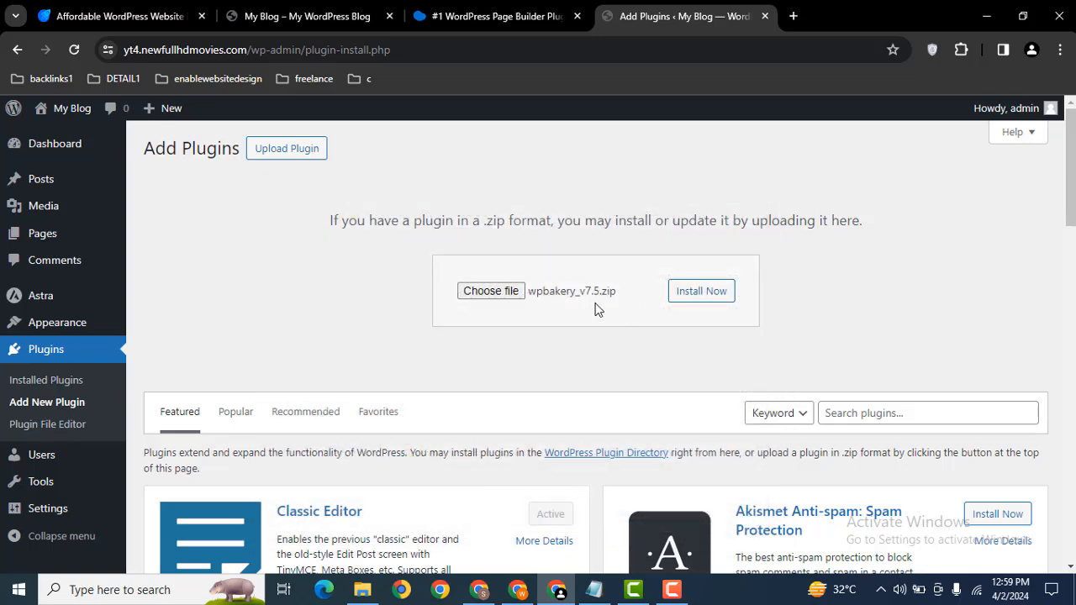
left_click(685, 294)
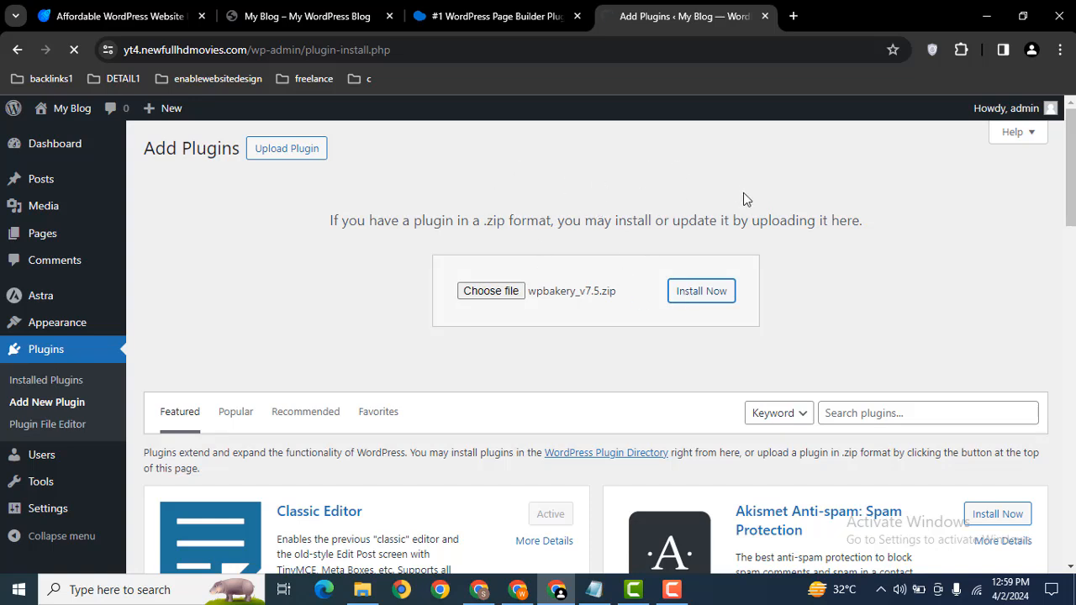
Look at the WPBakery licence pricing page during the installation, and activate the installed plugin
left_click(502, 10)
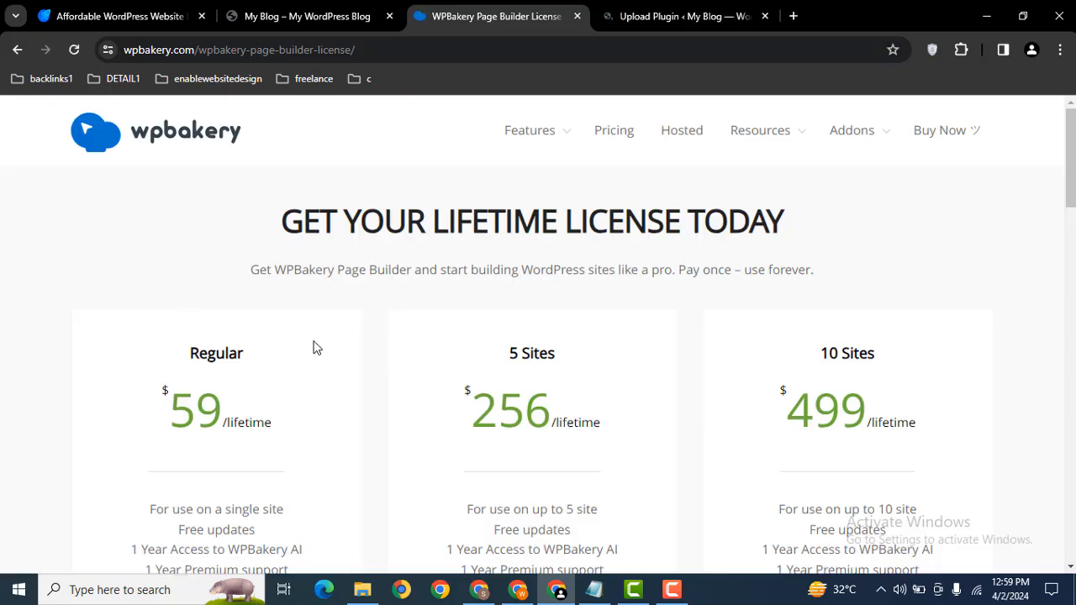
left_click(704, 7)
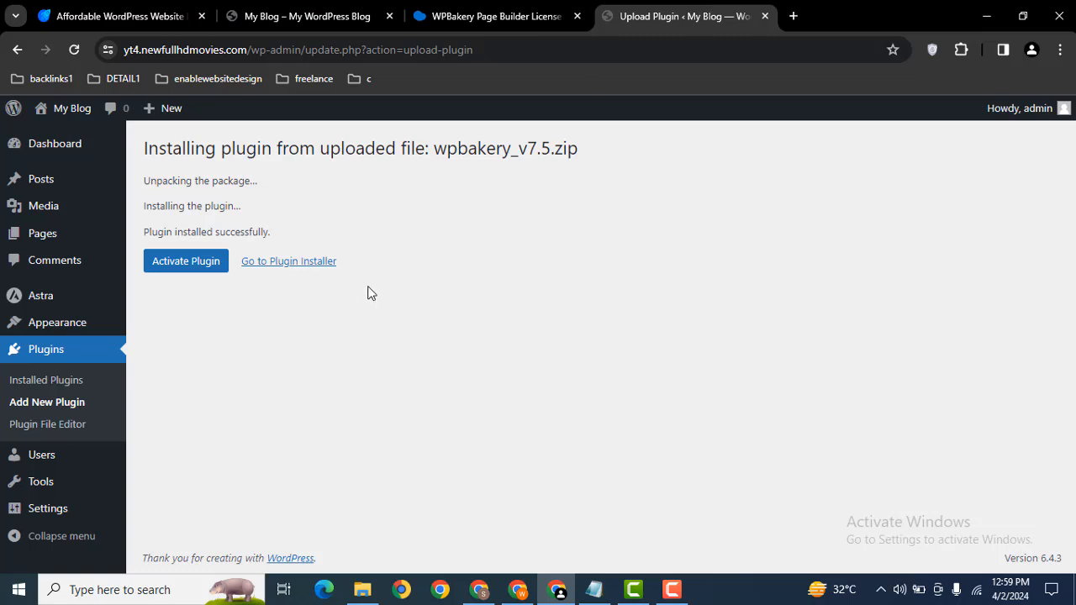
left_click(192, 264)
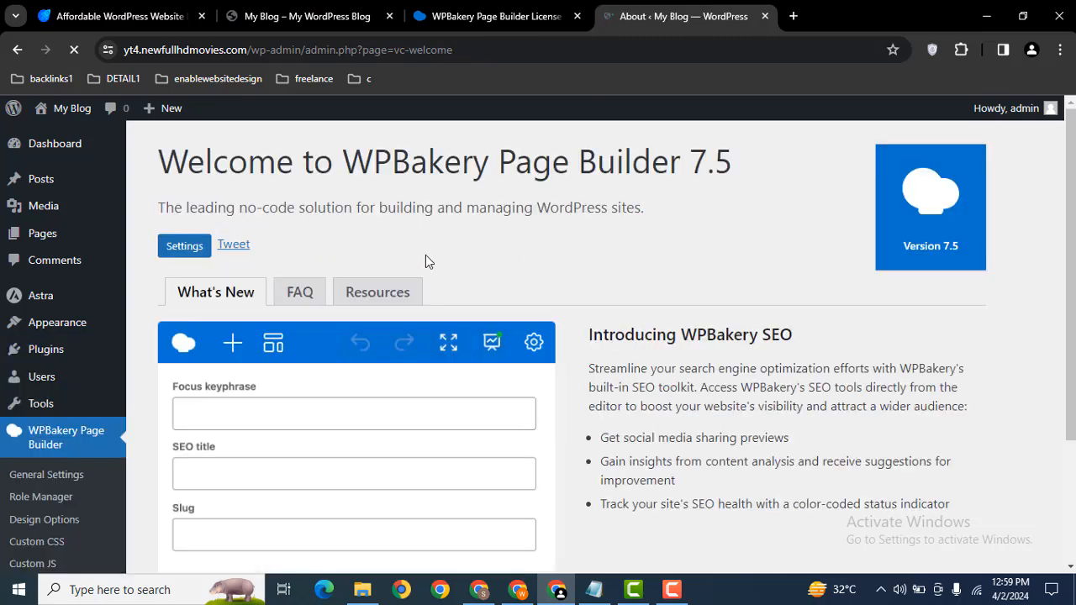
View the installed plugins in a new tab, and open the Home page for editing from the pages list
middle_click(46, 349)
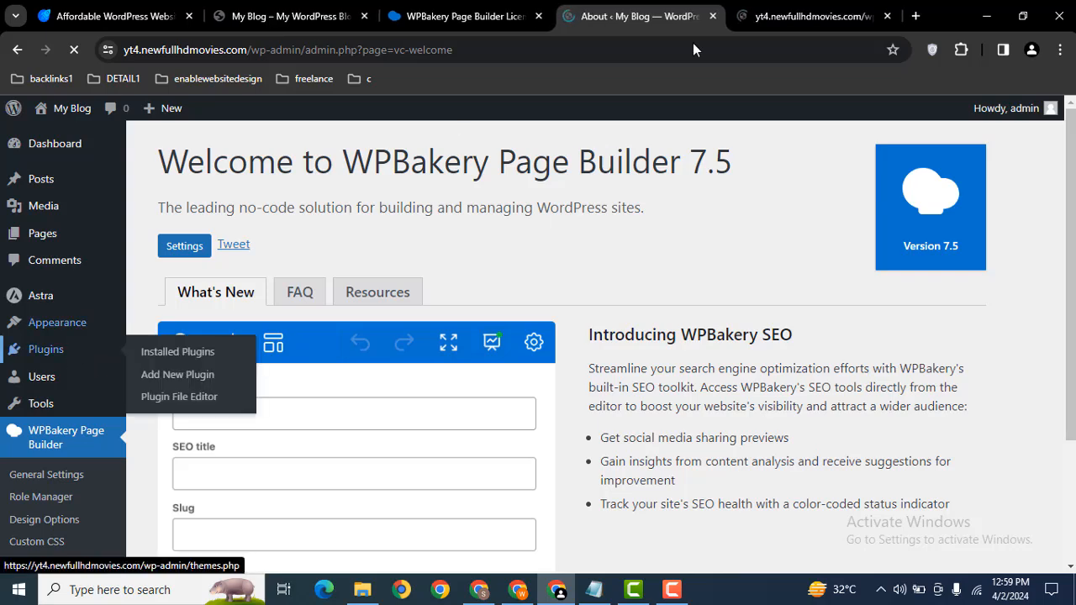
left_click(807, 16)
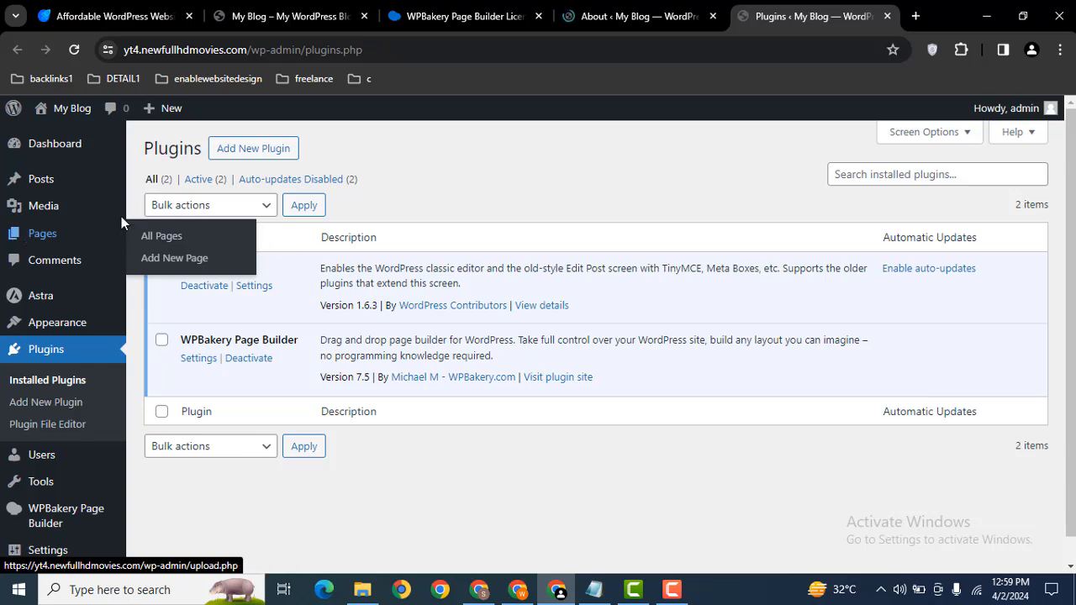
middle_click(42, 233)
left_click(798, 16)
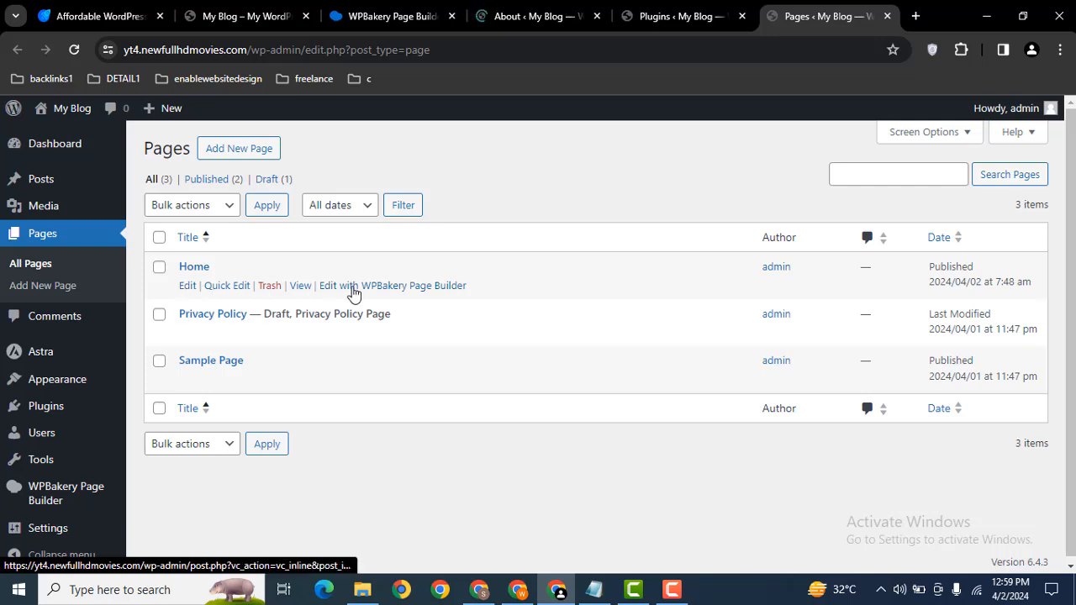
middle_click(188, 286)
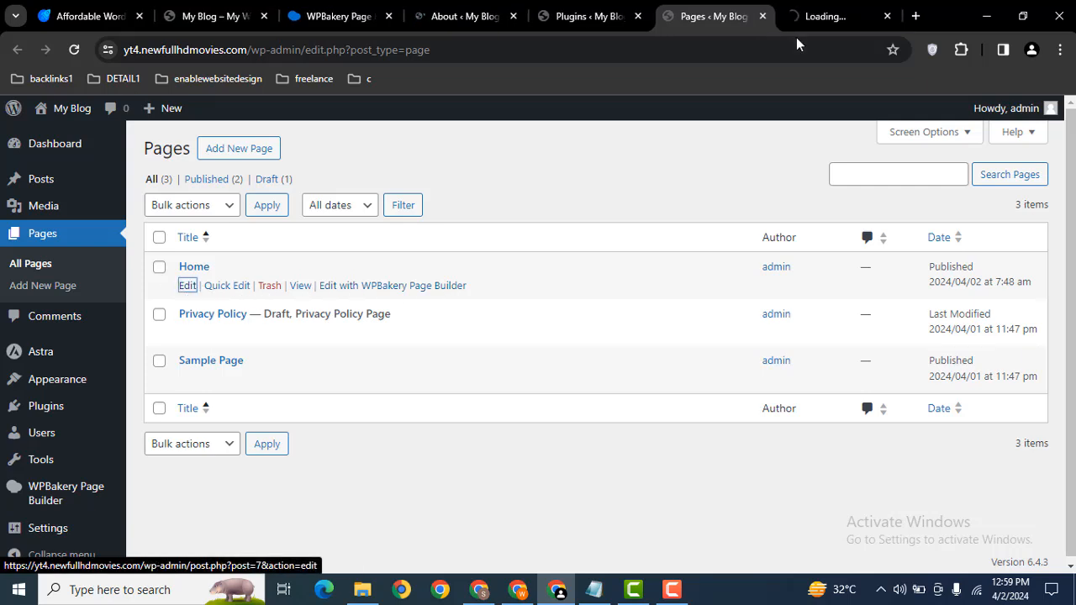
left_click(828, 16)
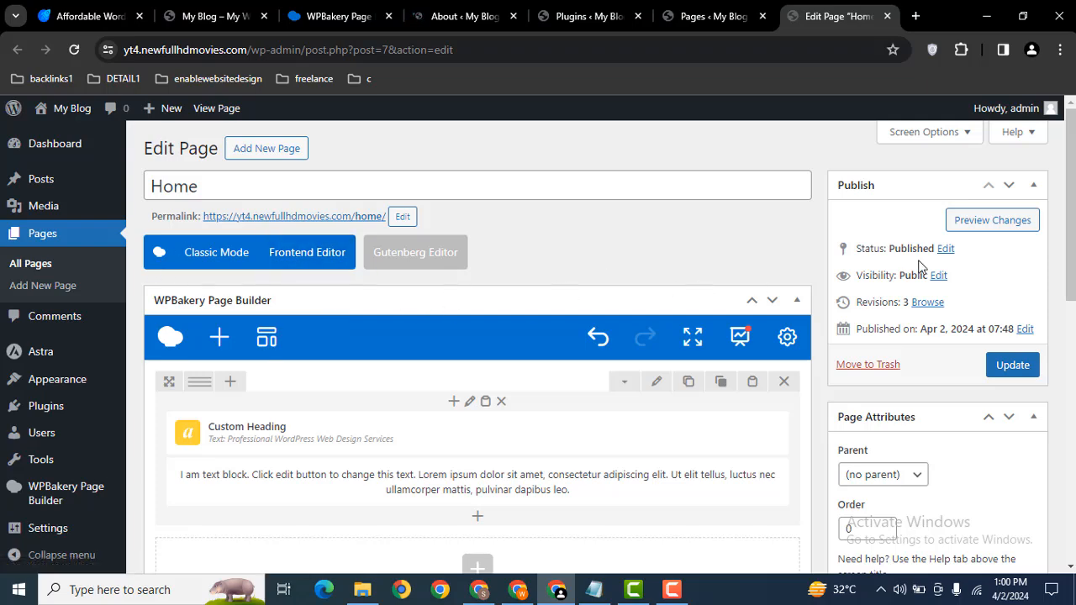
Add a new row below the text block on the Home page and split it into two equal columns
scroll(1057, 293, "down", 3)
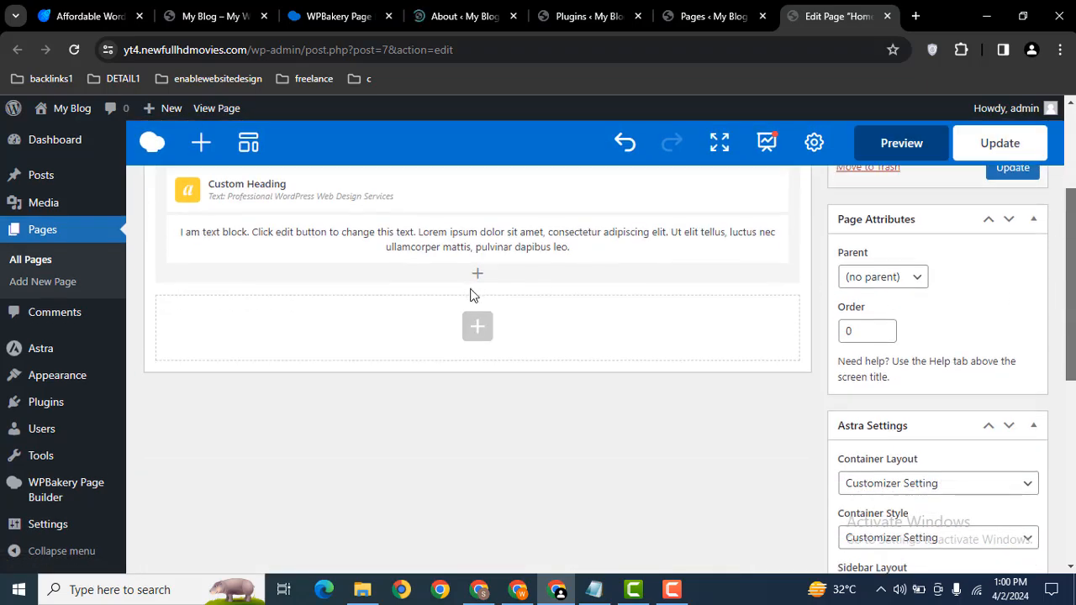
left_click(477, 327)
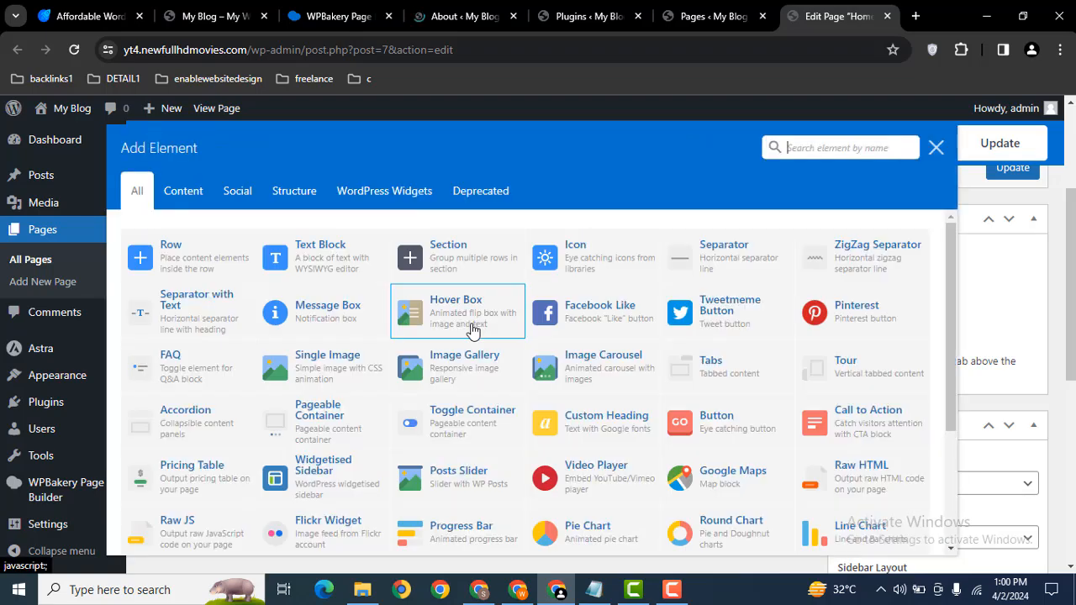
left_click(189, 252)
mouse_move(200, 309)
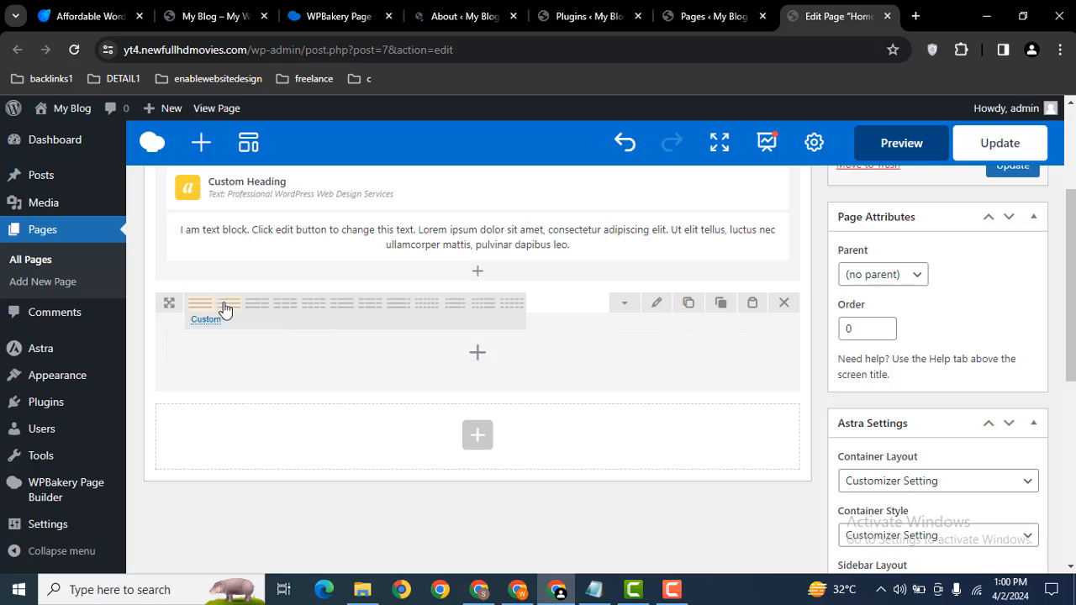
left_click(225, 309)
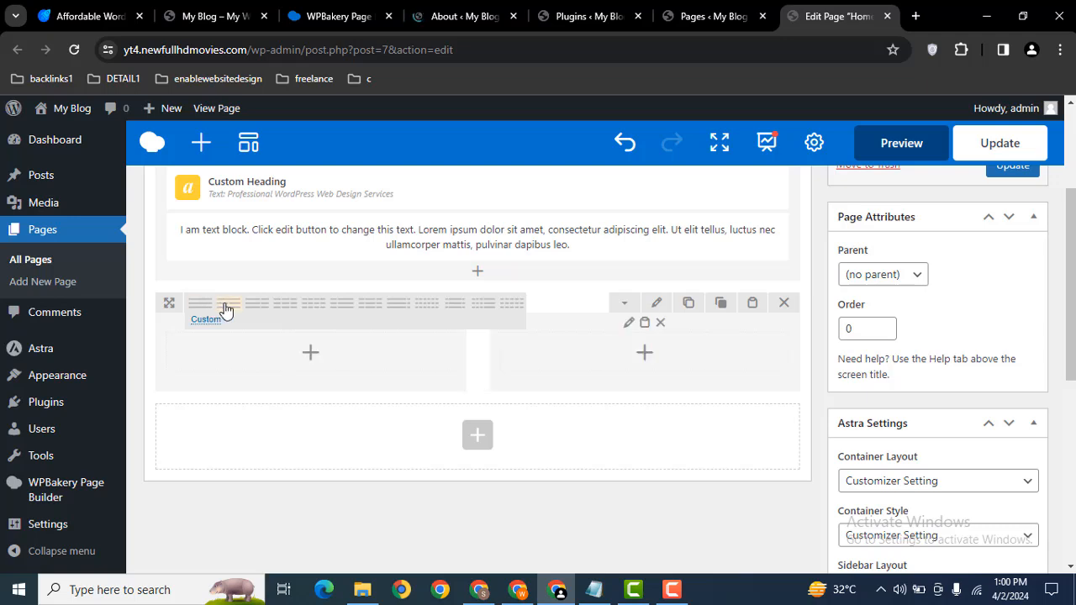
Add a Single Image element to the new row's first column, with Media library as its image source
left_click(332, 366)
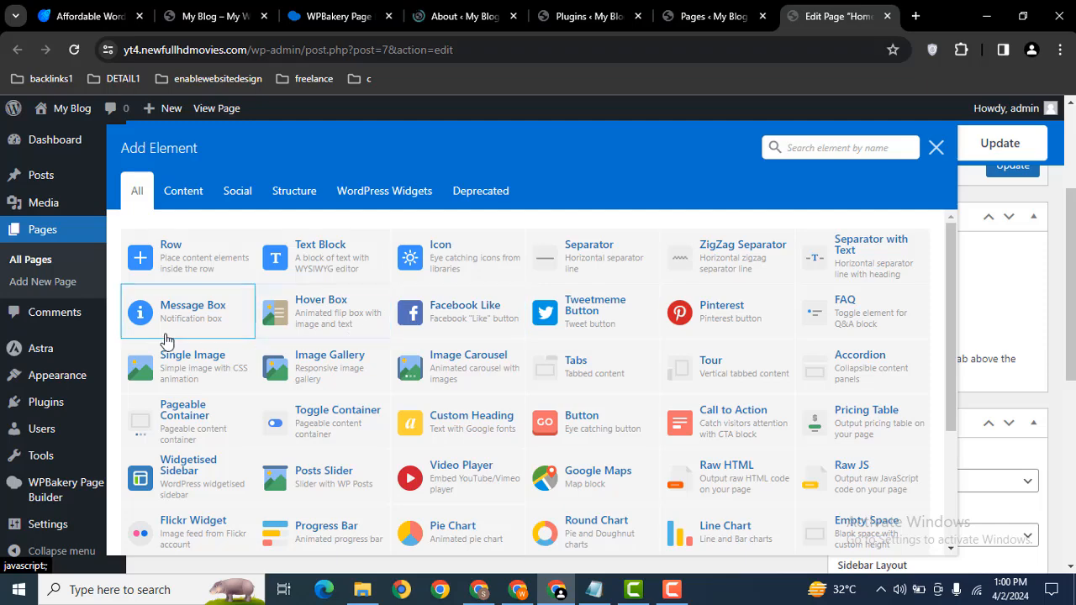
left_click(179, 369)
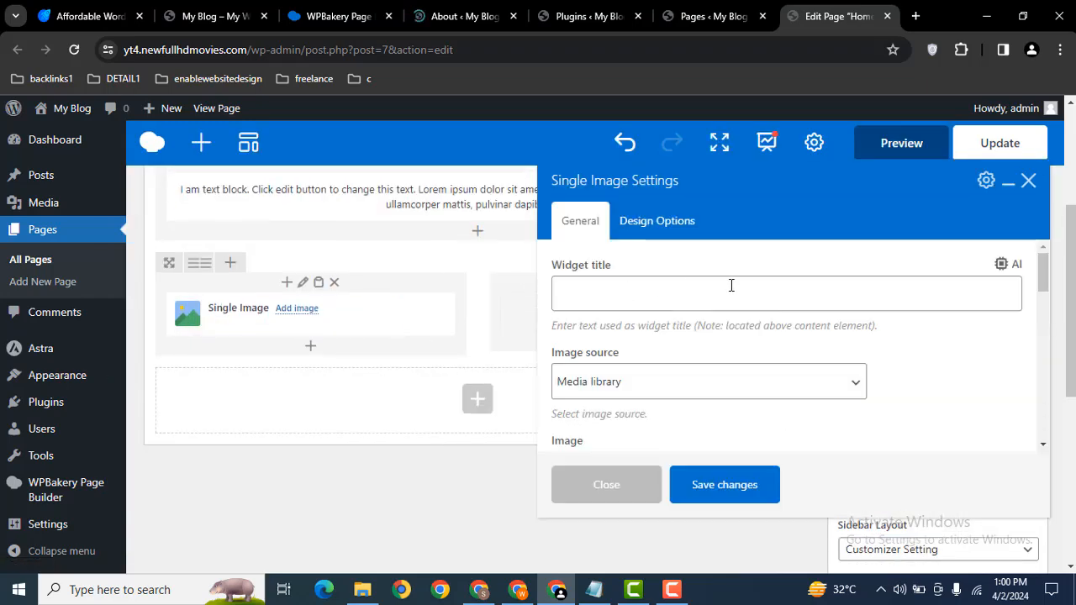
left_click(732, 285)
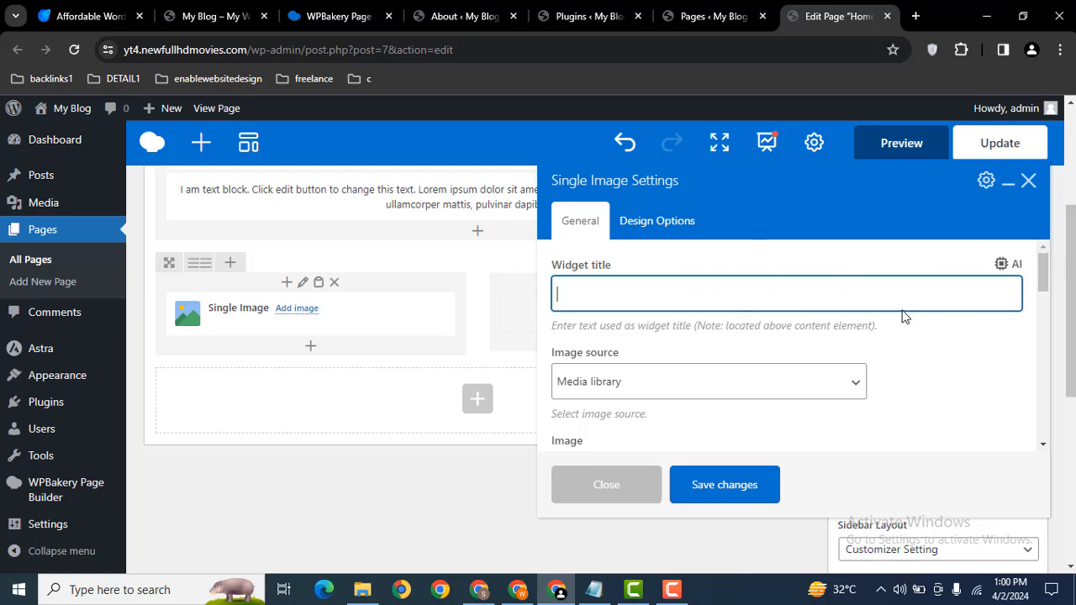
left_click_drag(1041, 269, 1038, 285)
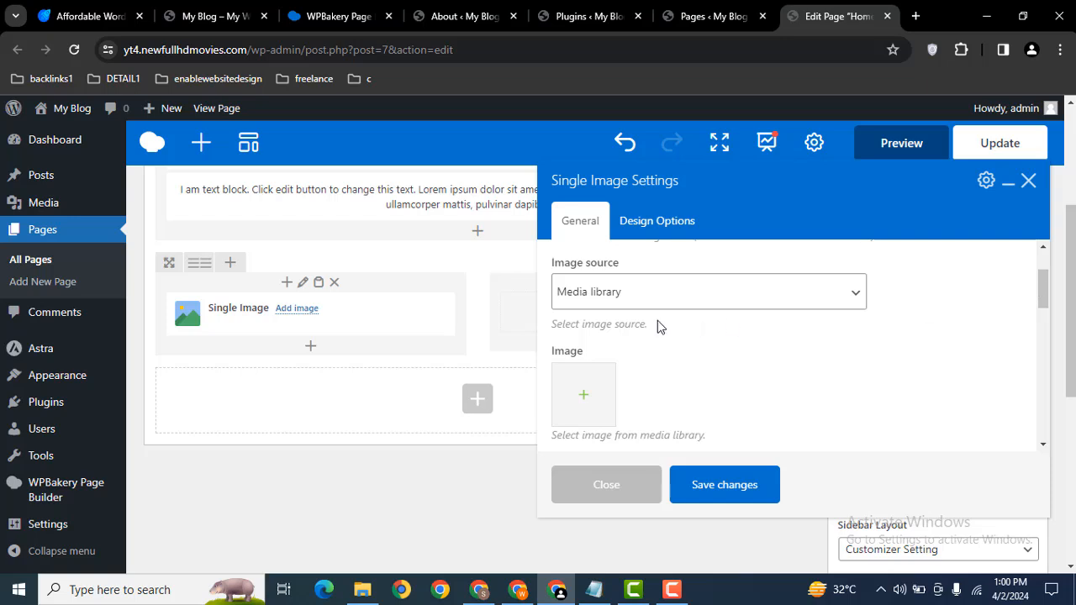
left_click(631, 292)
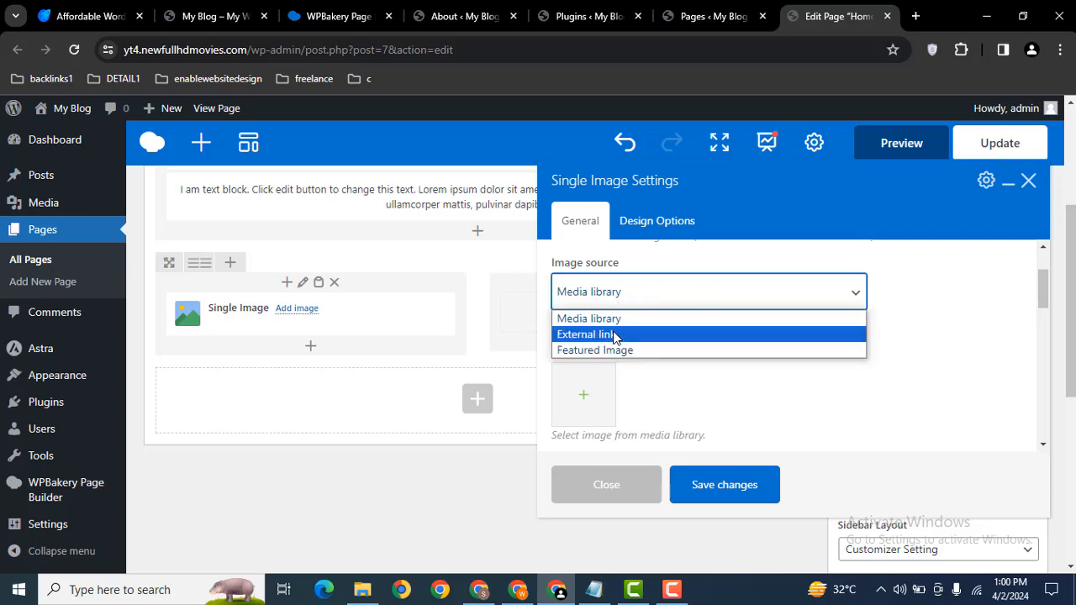
left_click(595, 321)
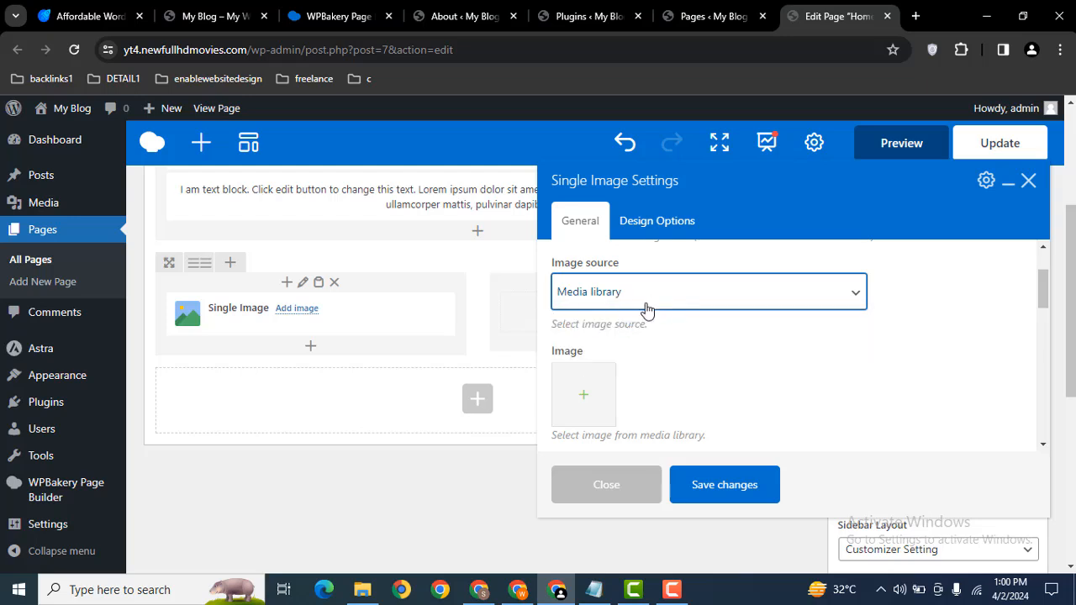
Upload 1.jpg from folder 3 of youtube files on drive D and set it as the element's image
left_click(602, 393)
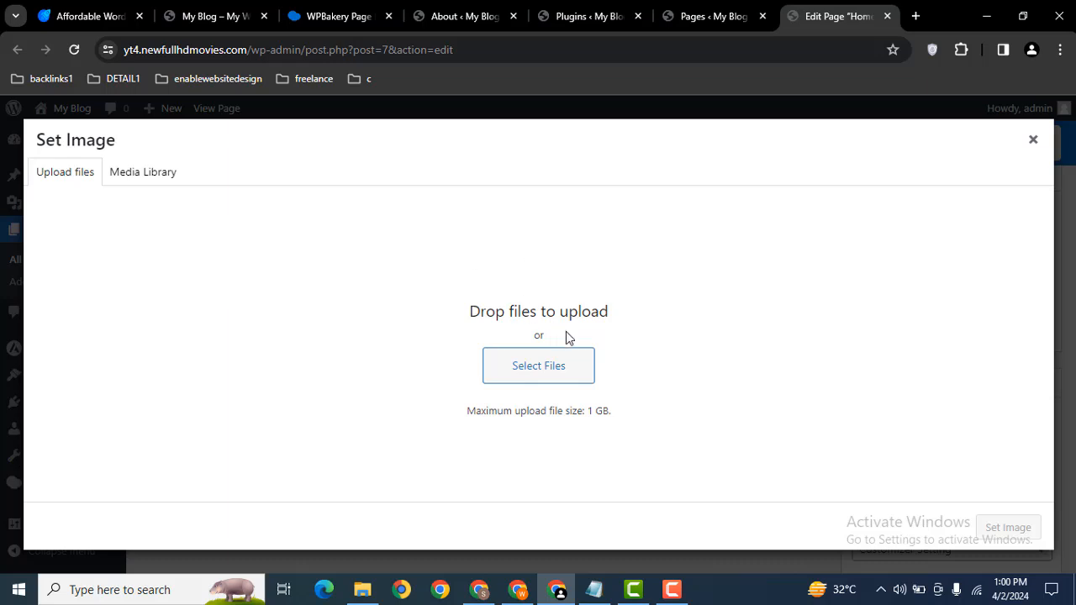
left_click(550, 370)
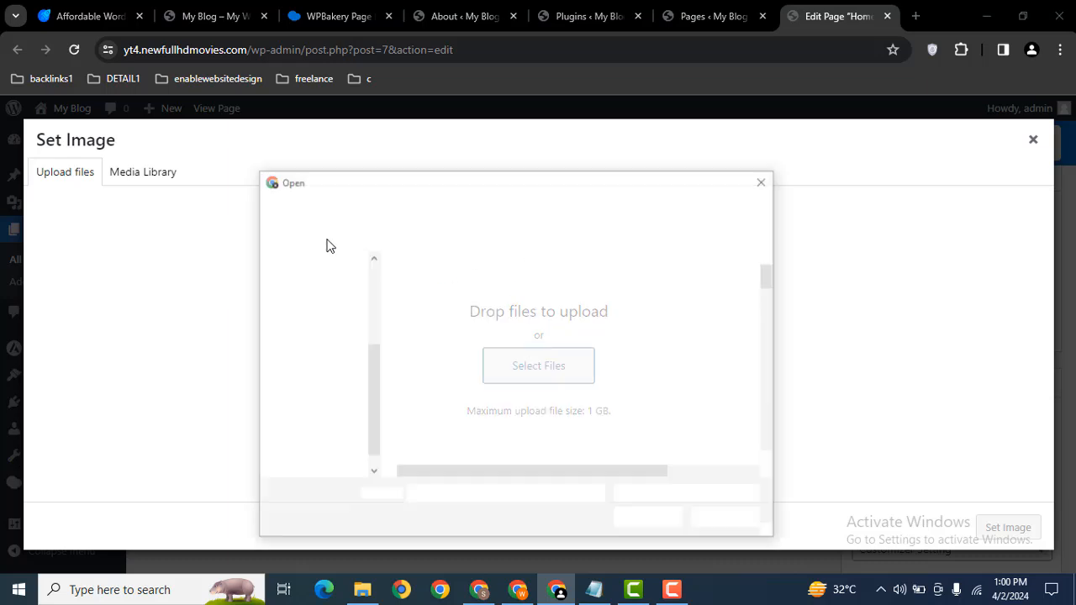
left_click(326, 454)
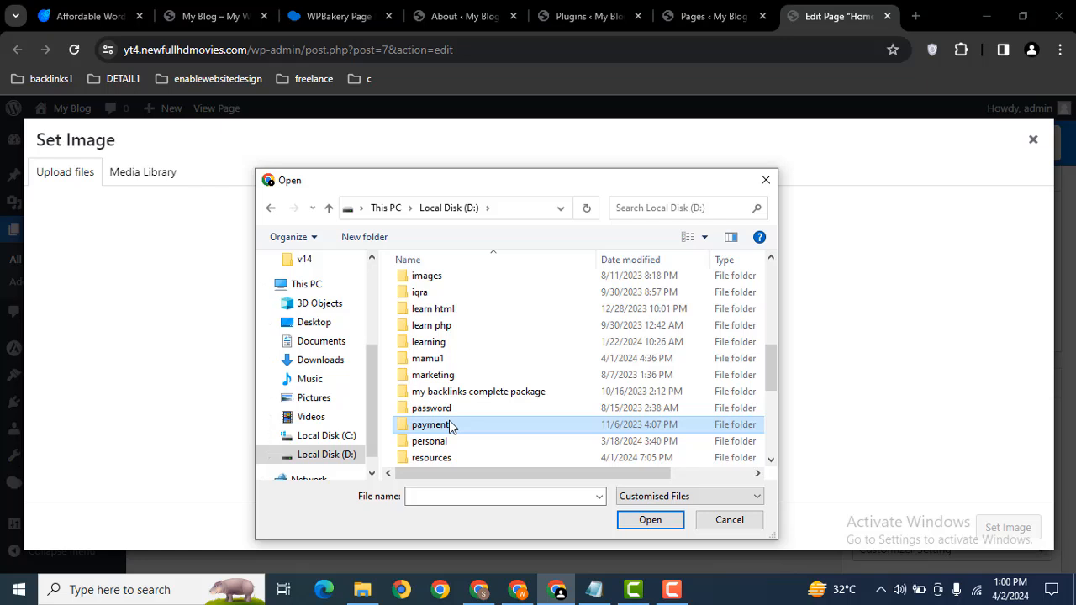
key("y")
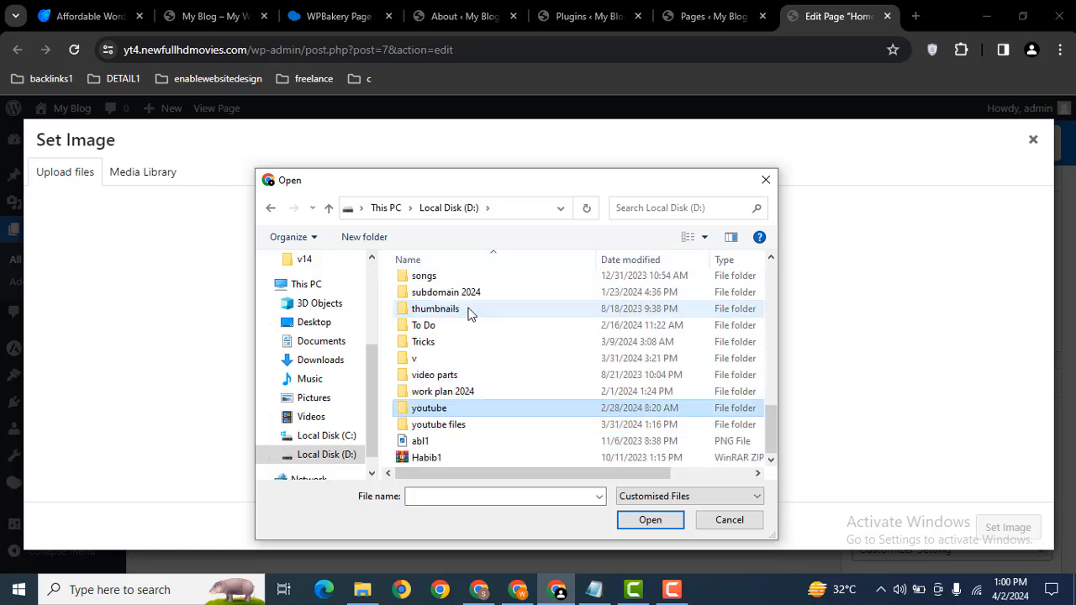
key("Down")
key("Return")
key("Down")
key("Down")
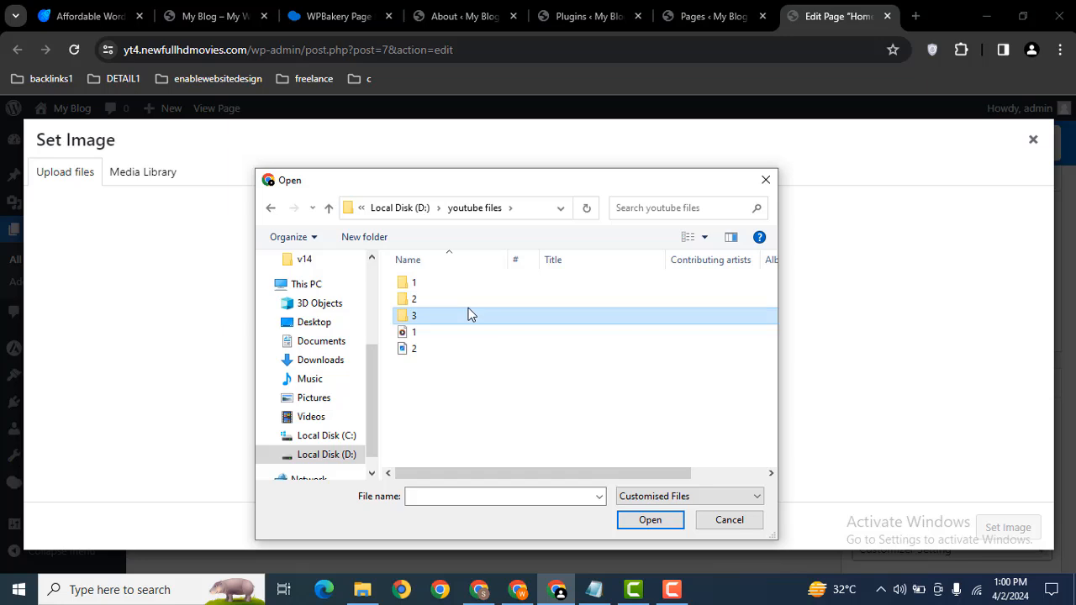
key("Return")
key("Right")
key("Left")
key("Return")
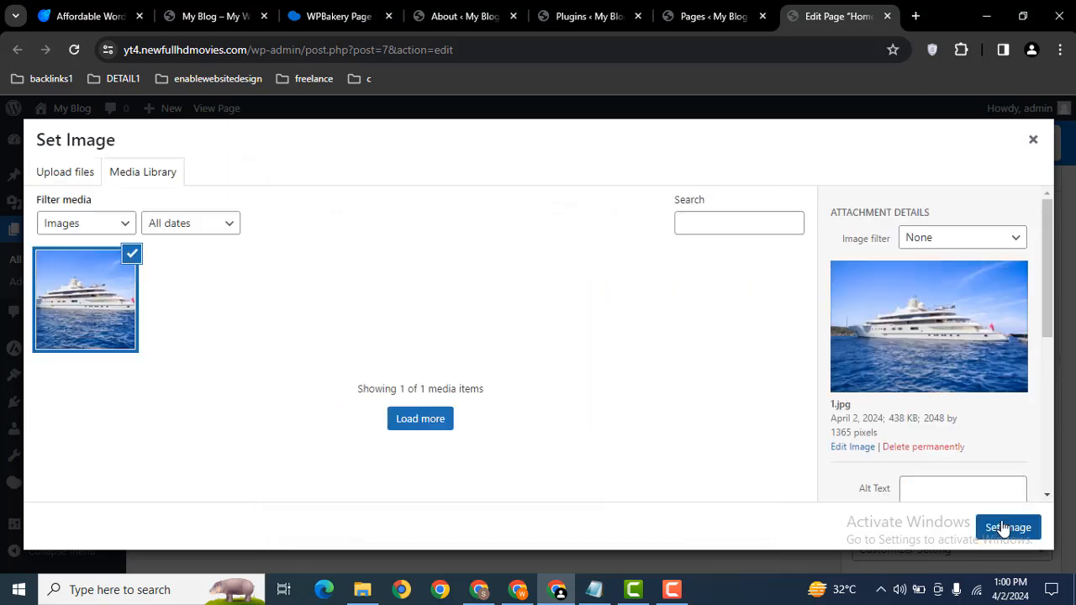
left_click(1007, 527)
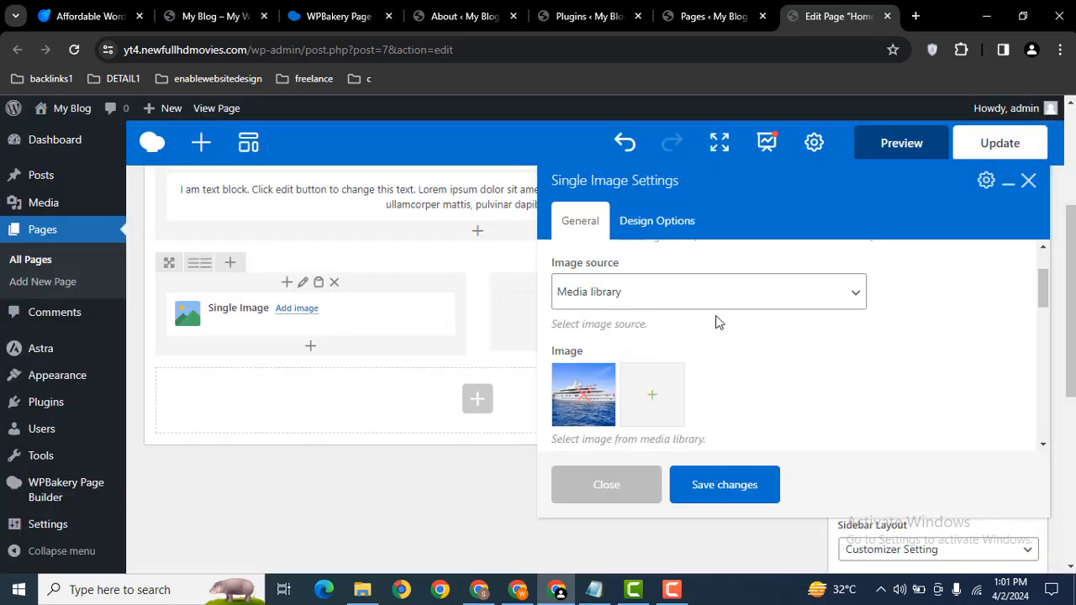
Set the Single Image element's image size to full
left_click_drag(1042, 285, 1043, 322)
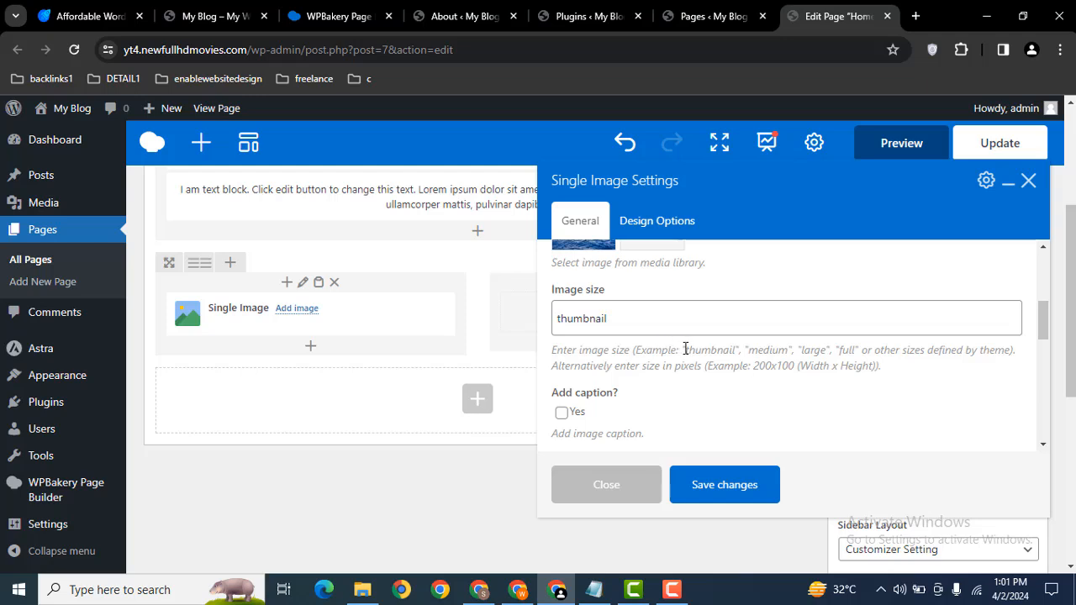
left_click_drag(685, 349, 862, 344)
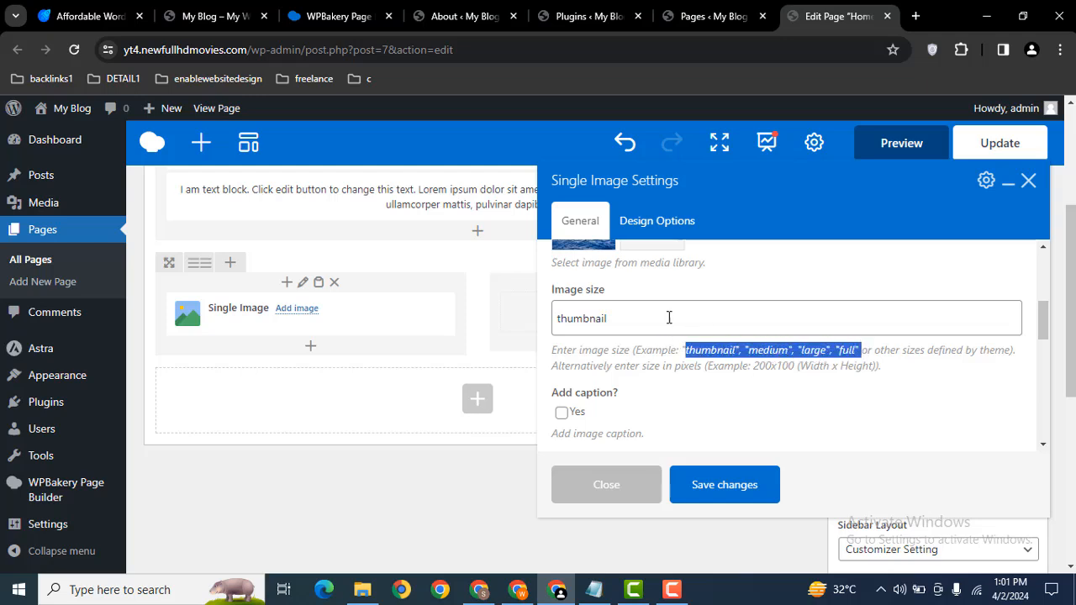
left_click_drag(669, 317, 533, 318)
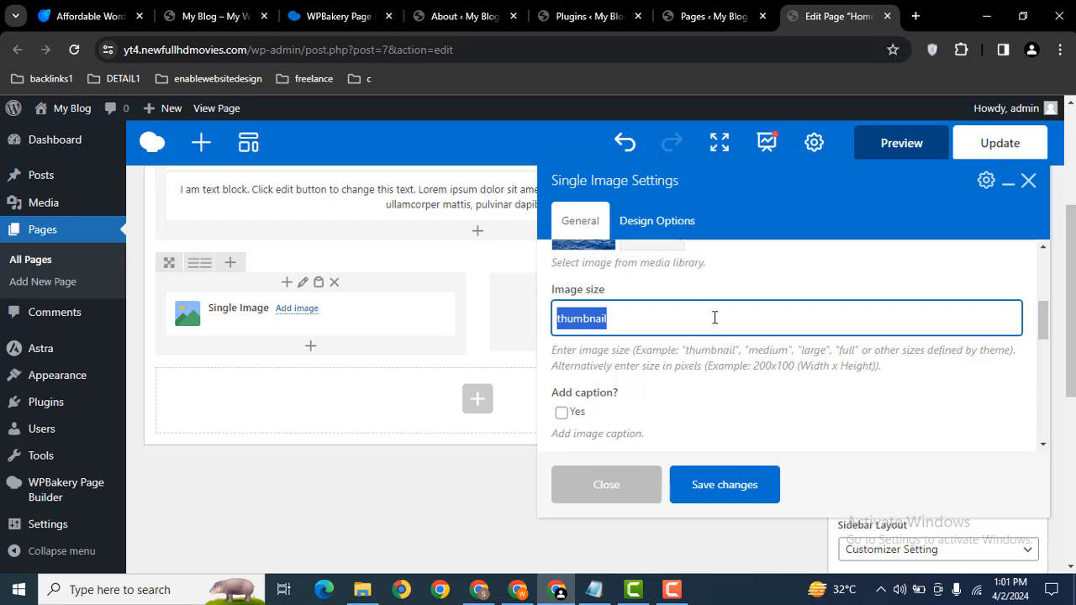
type("full")
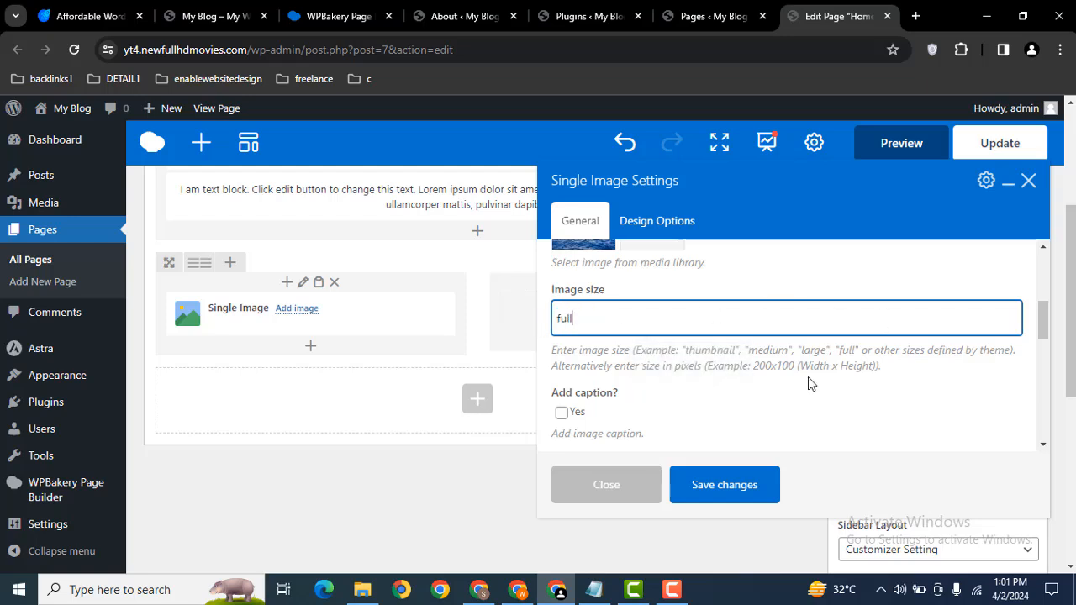
Set the image alignment to Center and the image style to Default, with the caption option left off
left_click_drag(1038, 326, 1042, 342)
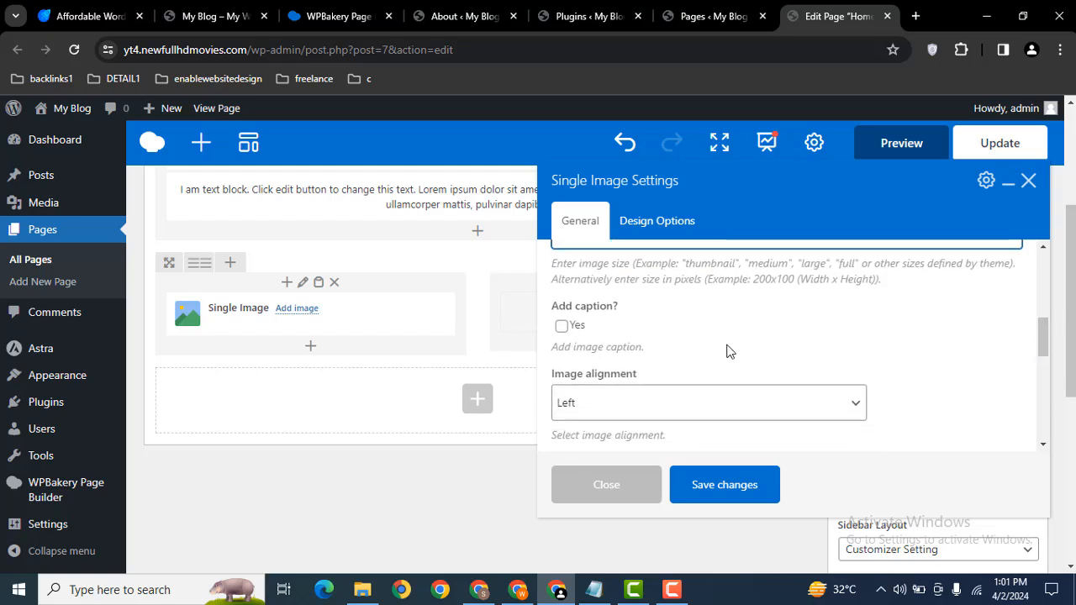
left_click(561, 328)
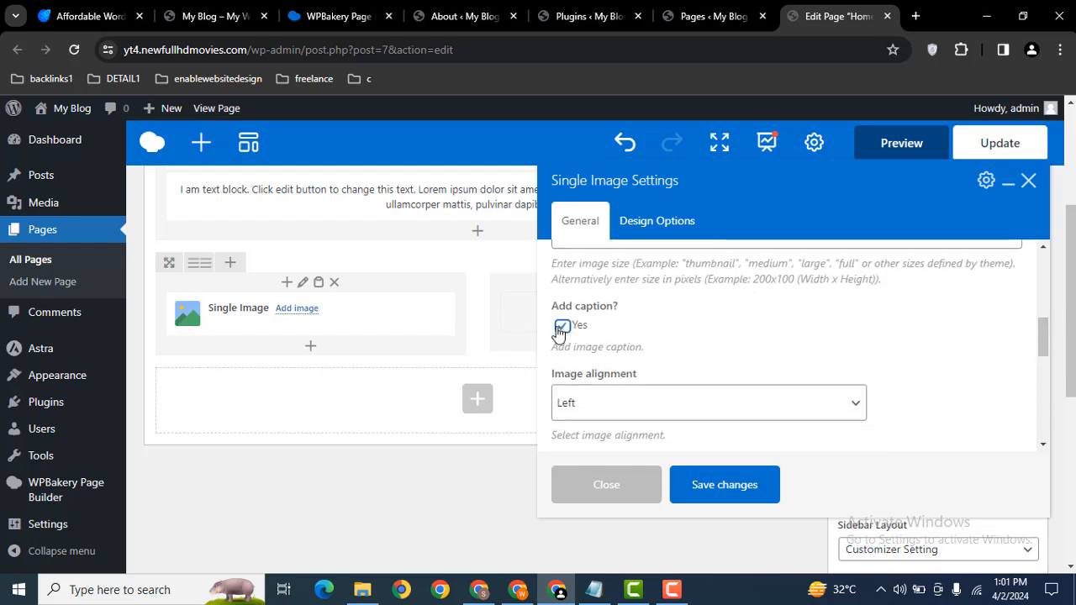
left_click(560, 328)
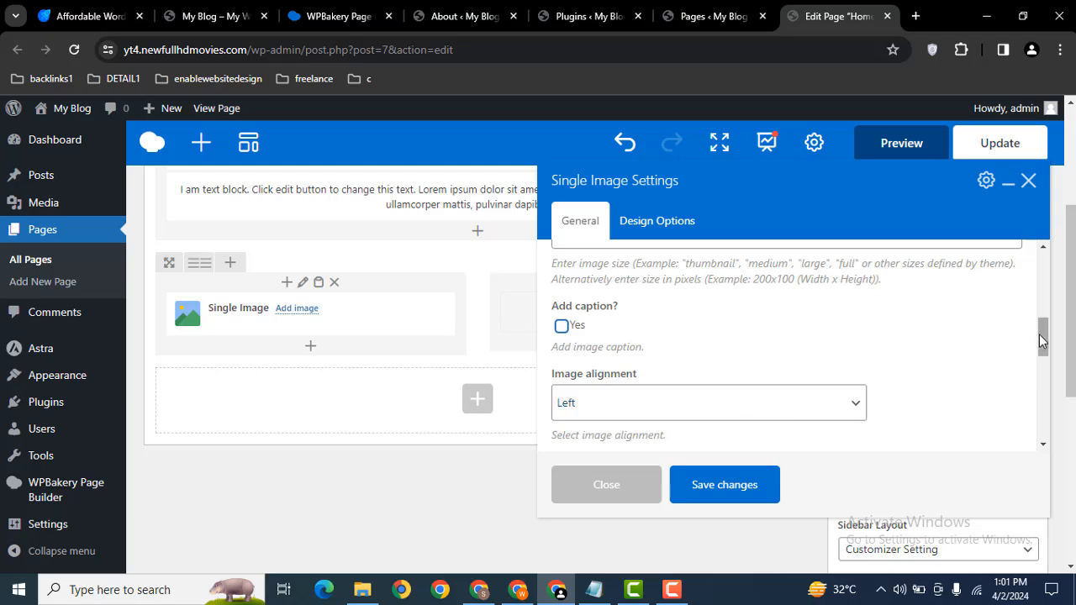
scroll(1037, 353, "down", 1)
left_click(693, 326)
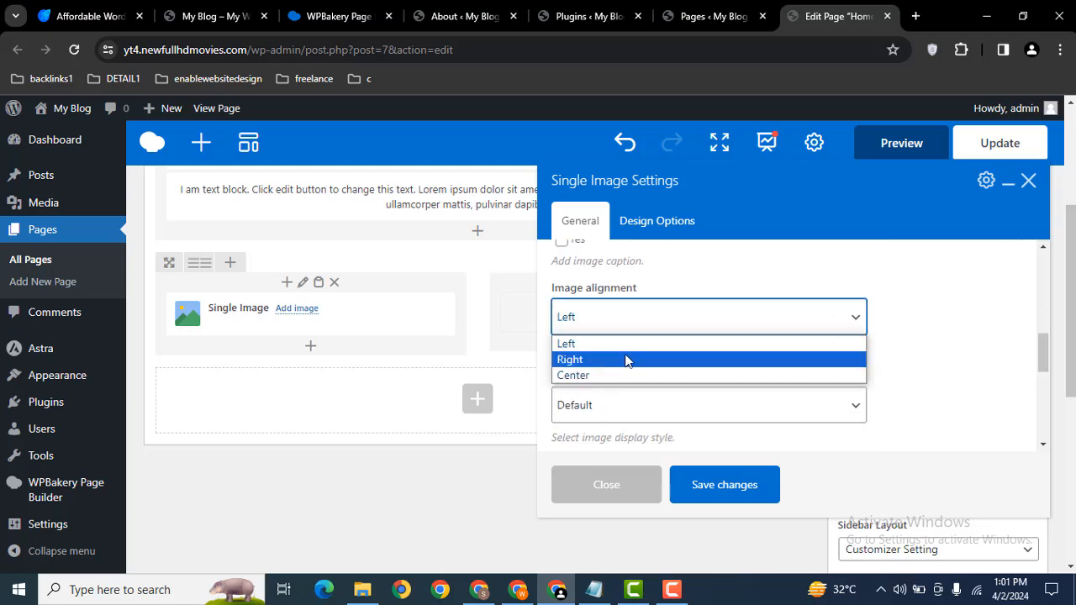
left_click(588, 376)
left_click(695, 405)
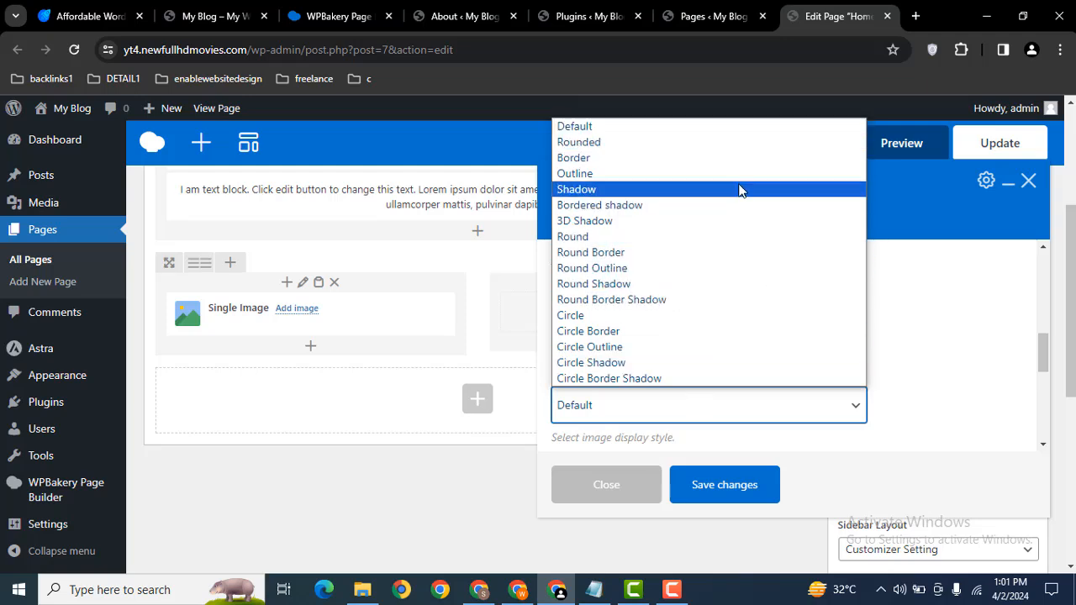
left_click(670, 137)
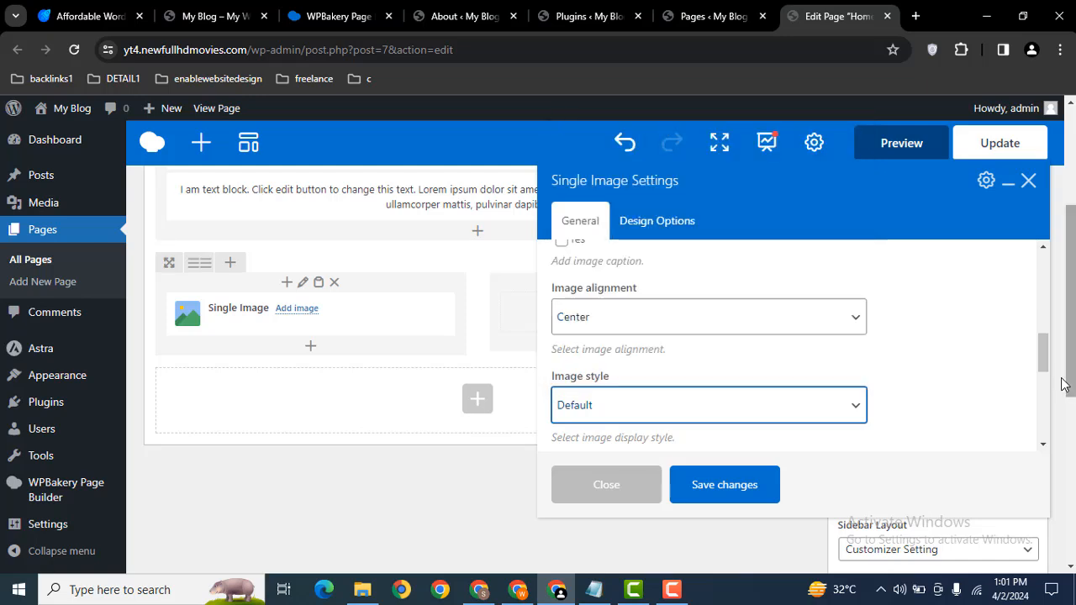
left_click_drag(1041, 356, 1046, 388)
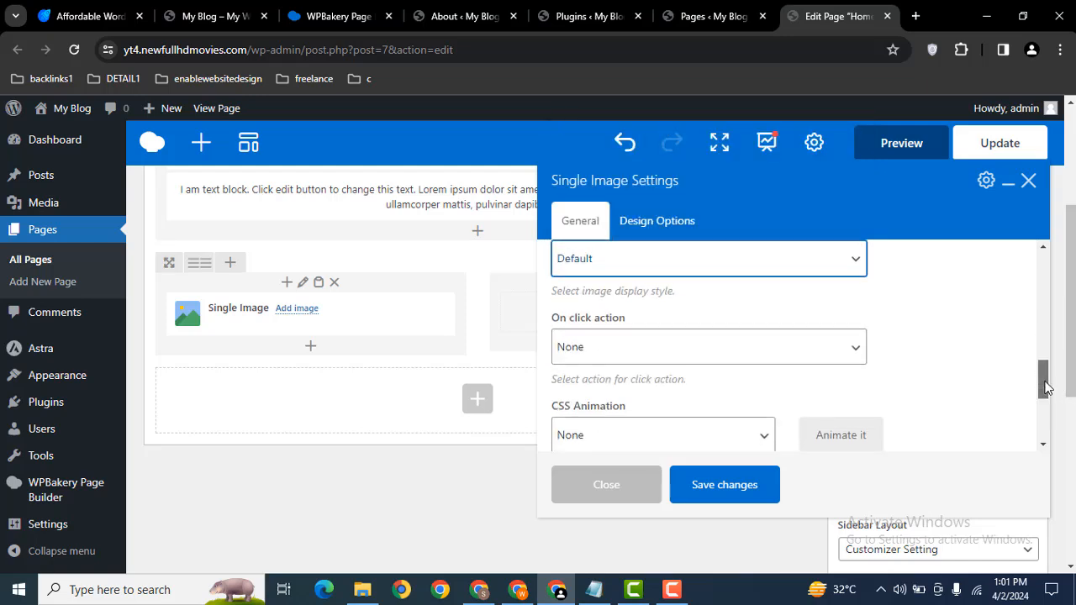
left_click(782, 353)
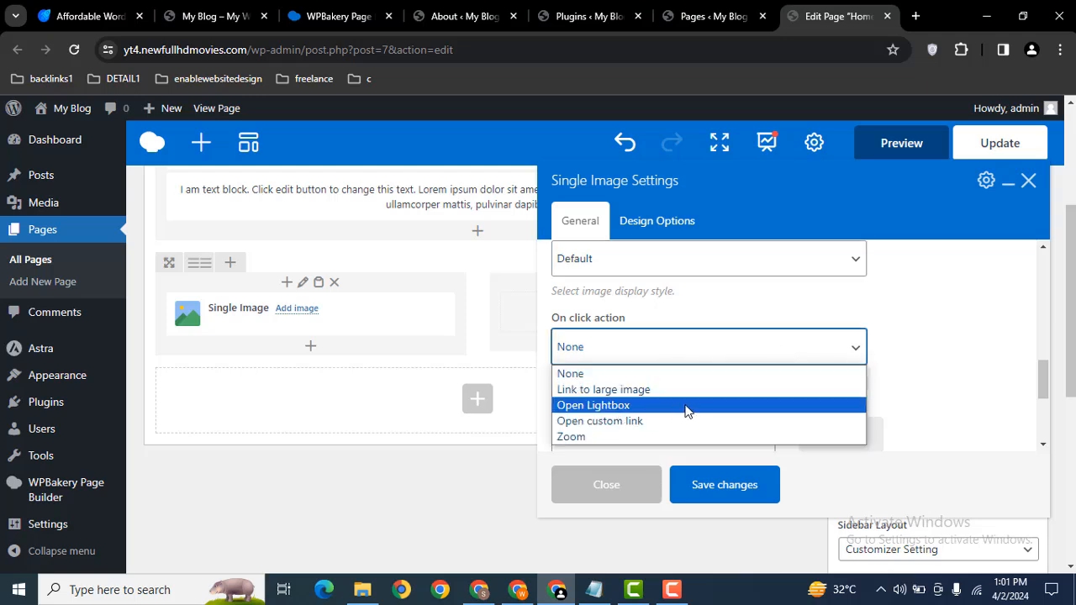
left_click(602, 421)
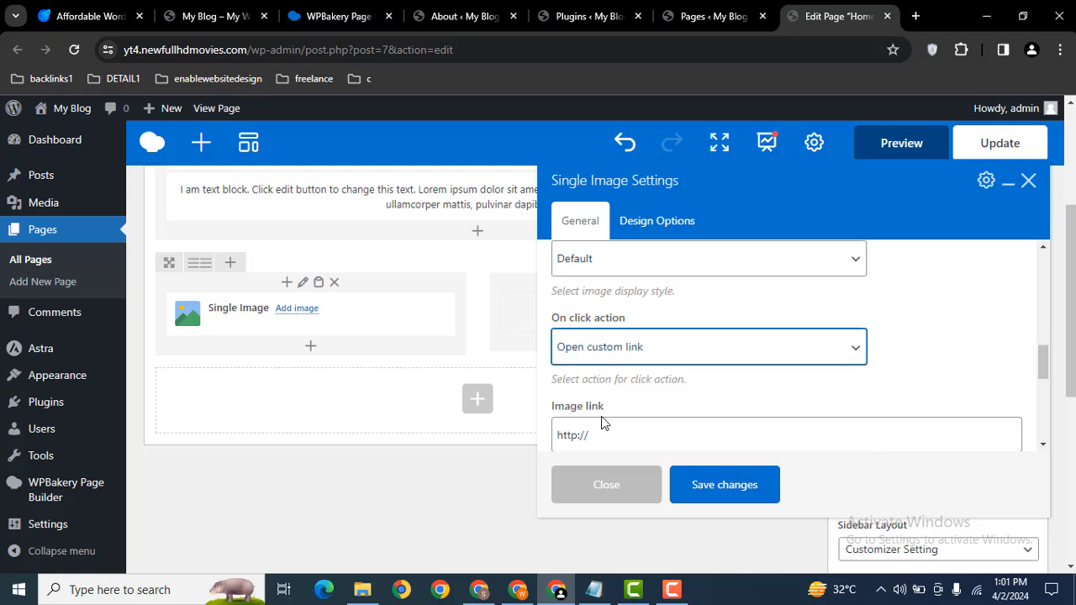
scroll(1039, 363, "down", 1)
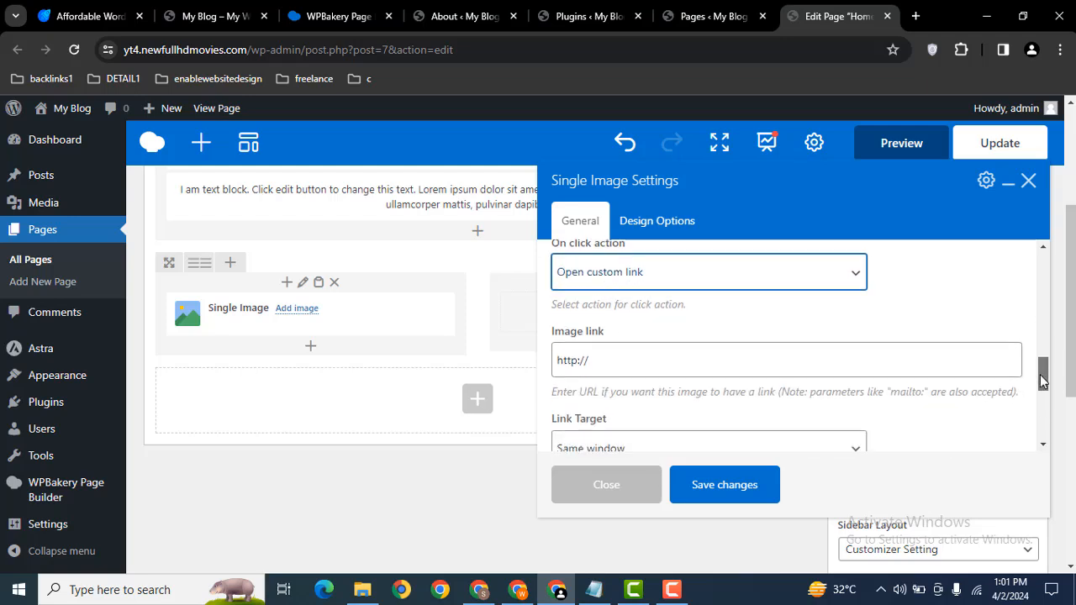
left_click(685, 352)
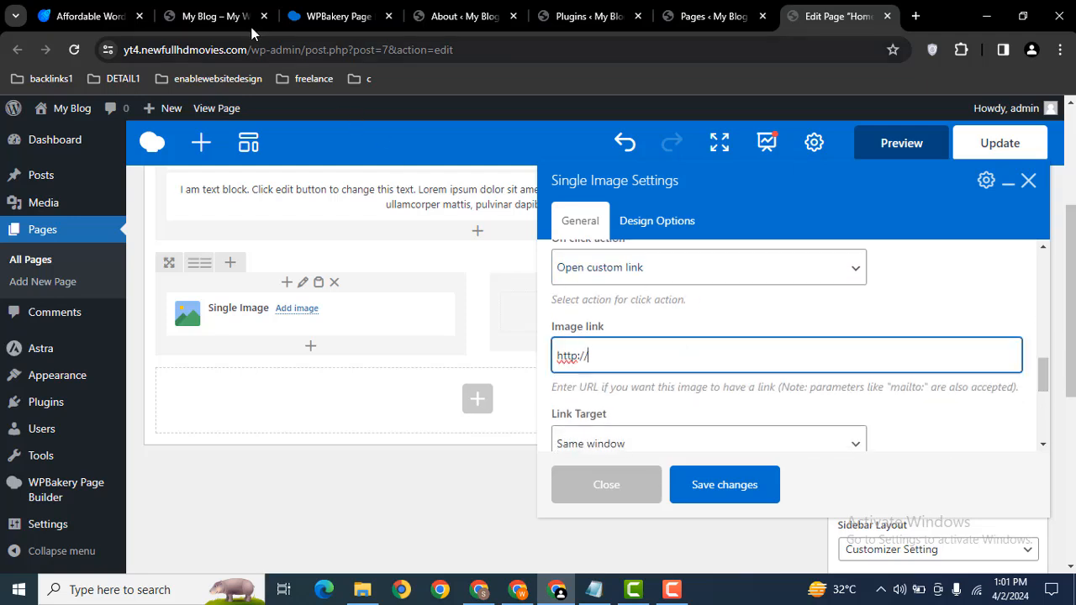
left_click_drag(251, 50, 123, 51)
key("ctrl+c")
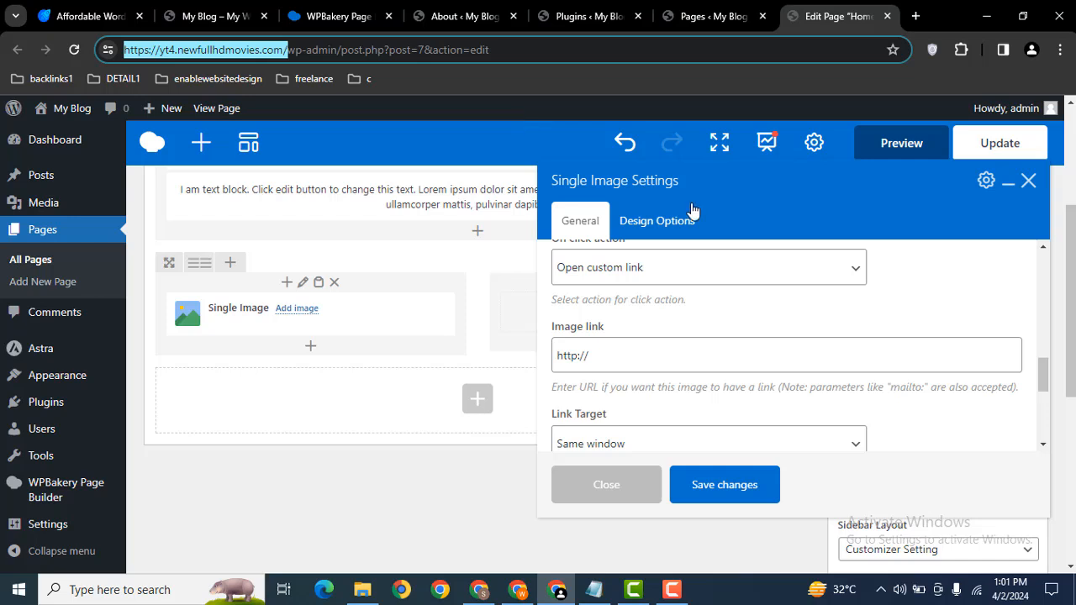
triple_click(617, 351)
key("ctrl+v")
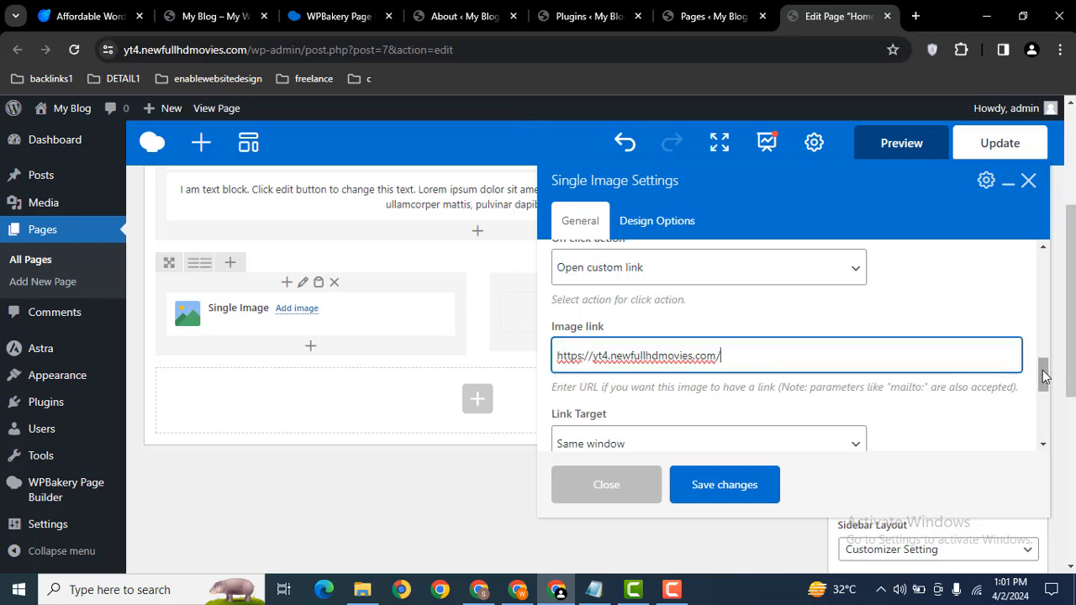
scroll(1043, 370, "down", 2)
left_click(654, 330)
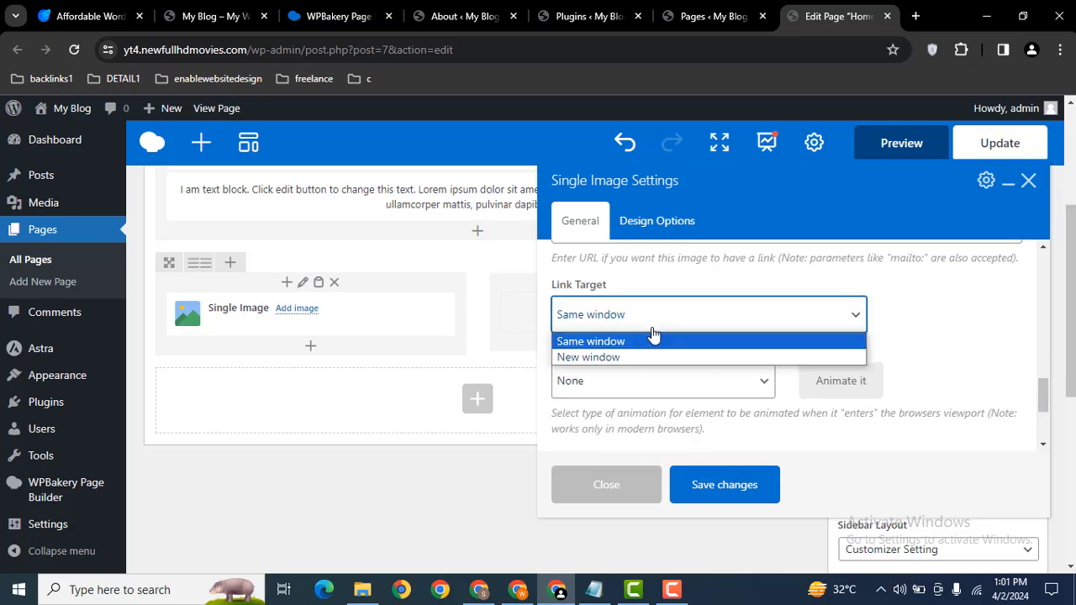
left_click(666, 333)
Set the border color to red #dd3333 in the Single Image element's design options
left_click_drag(1044, 392, 1001, 258)
left_click(652, 230)
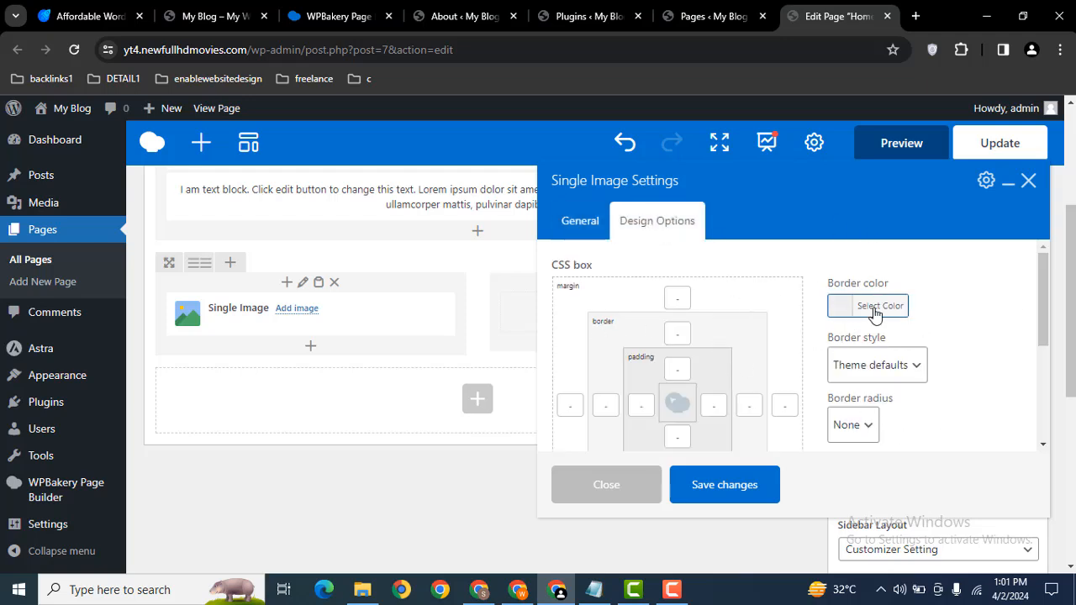
left_click(873, 308)
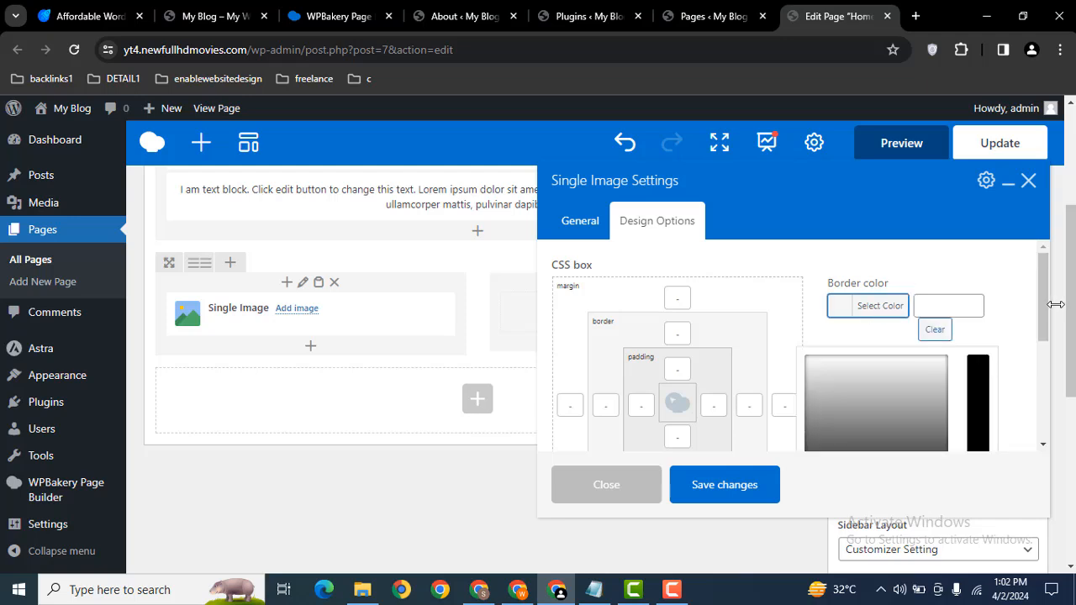
scroll(1042, 303, "down", 3)
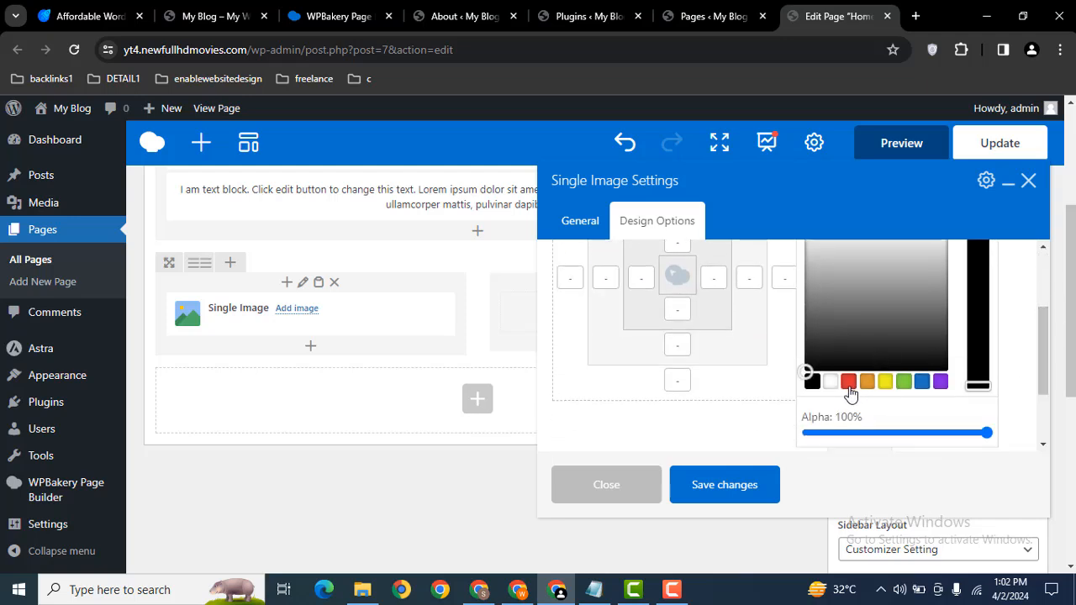
left_click(849, 383)
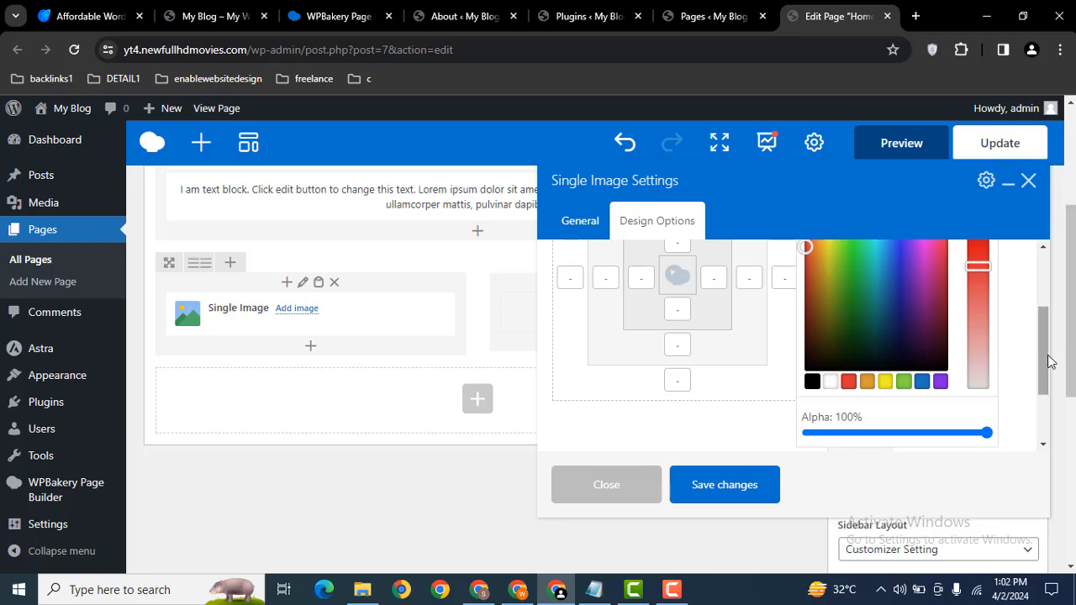
left_click_drag(1047, 361, 1026, 300)
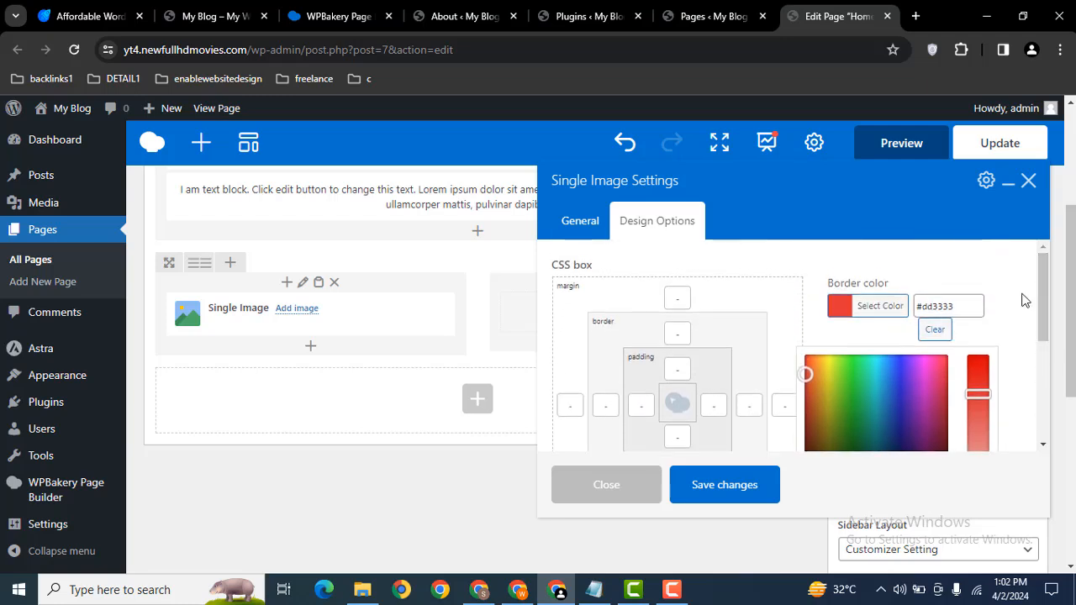
left_click(1001, 346)
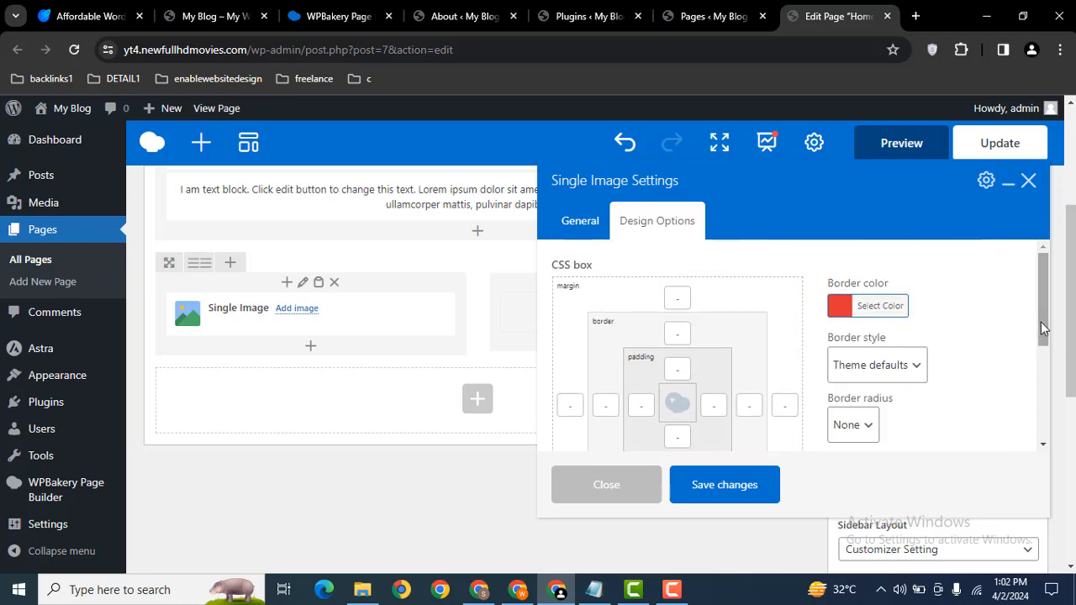
Set the image's border width to 3 px on all four sides and save the element's changes
mouse_move(1042, 328)
left_mouse_down()
mouse_move(1033, 375)
mouse_move(1028, 334)
left_mouse_up()
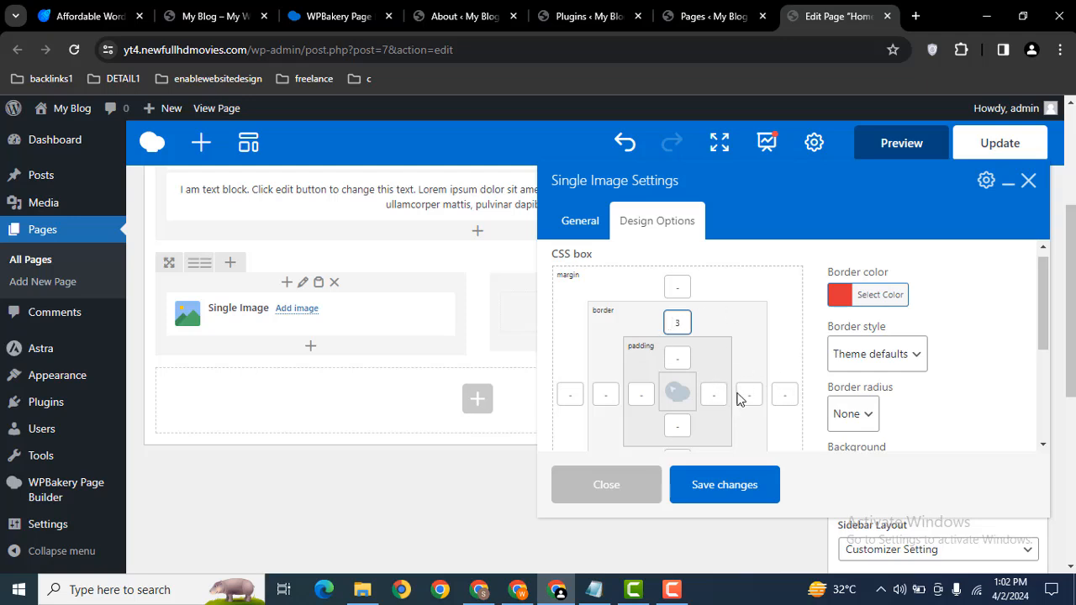
left_click(741, 392)
left_click(606, 395)
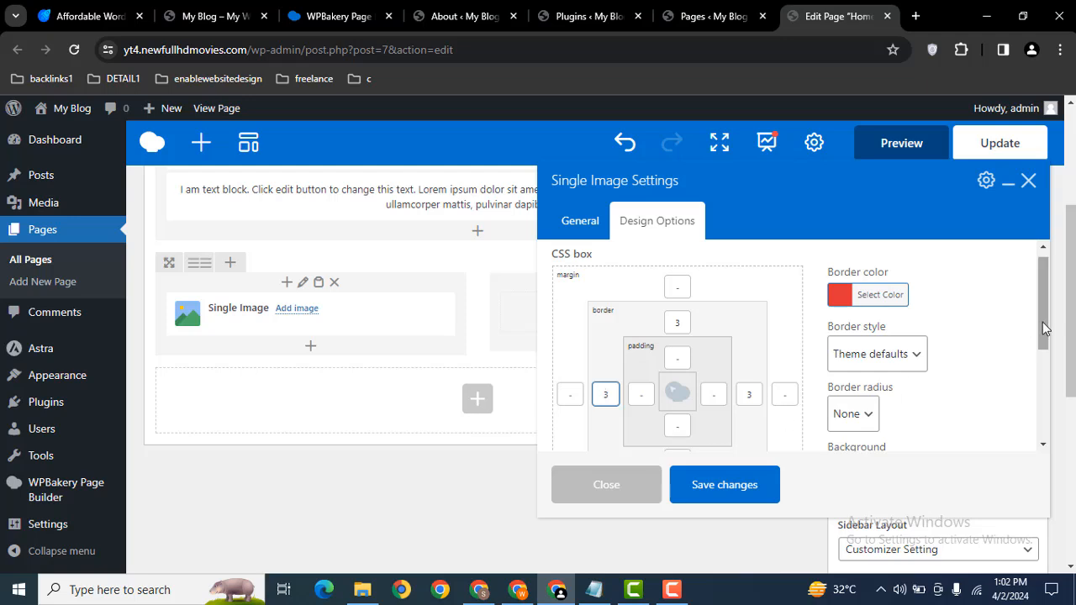
left_click_drag(1043, 329, 1042, 348)
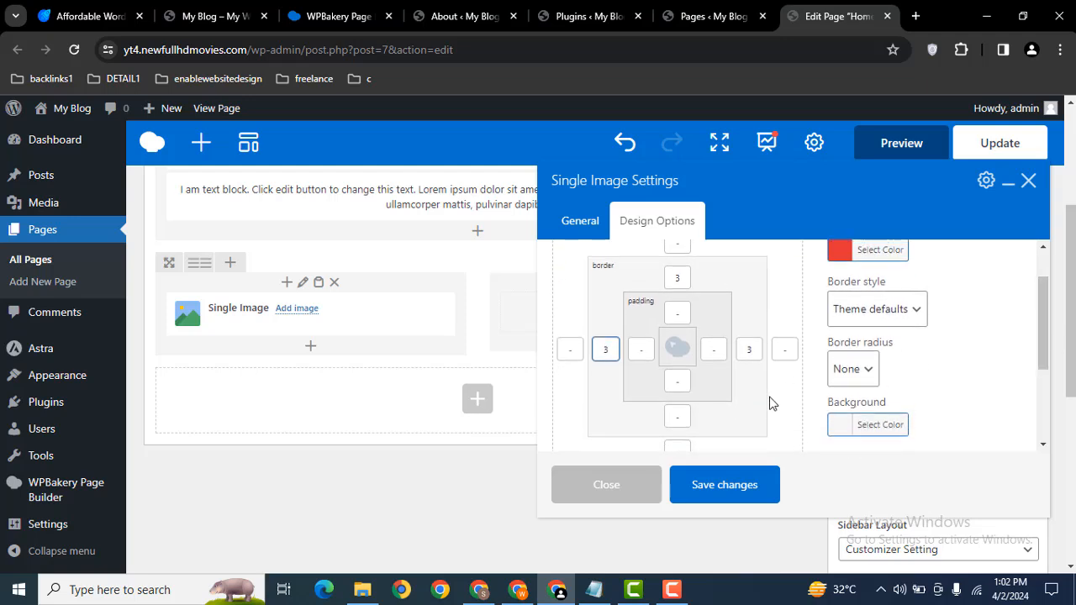
left_click(677, 416)
left_click(721, 491)
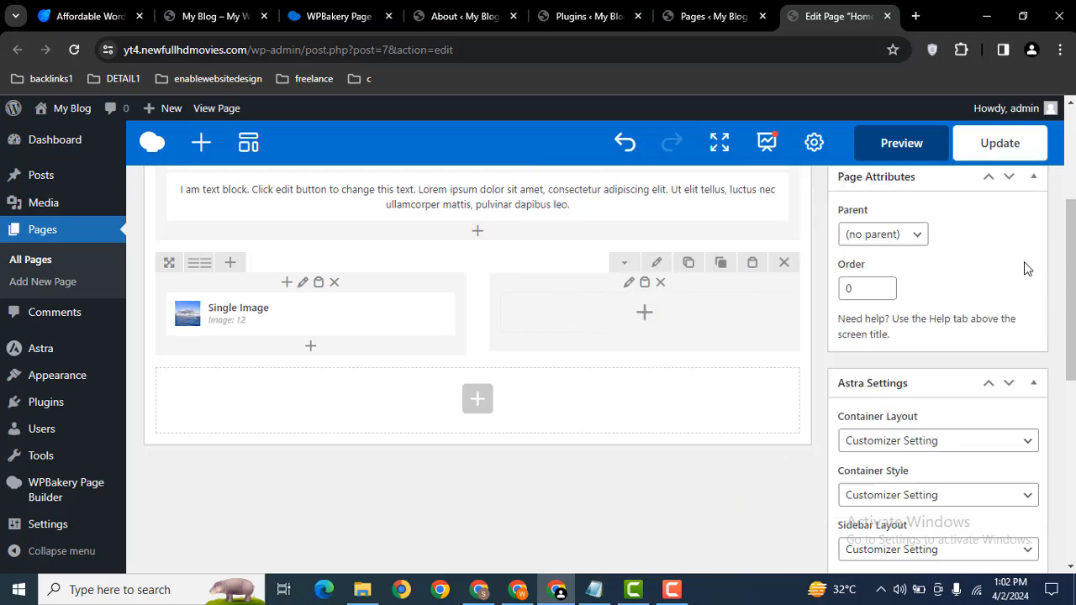
Preview the Home page to examine the image in the two-column row, and return to the page editor
left_click(895, 149)
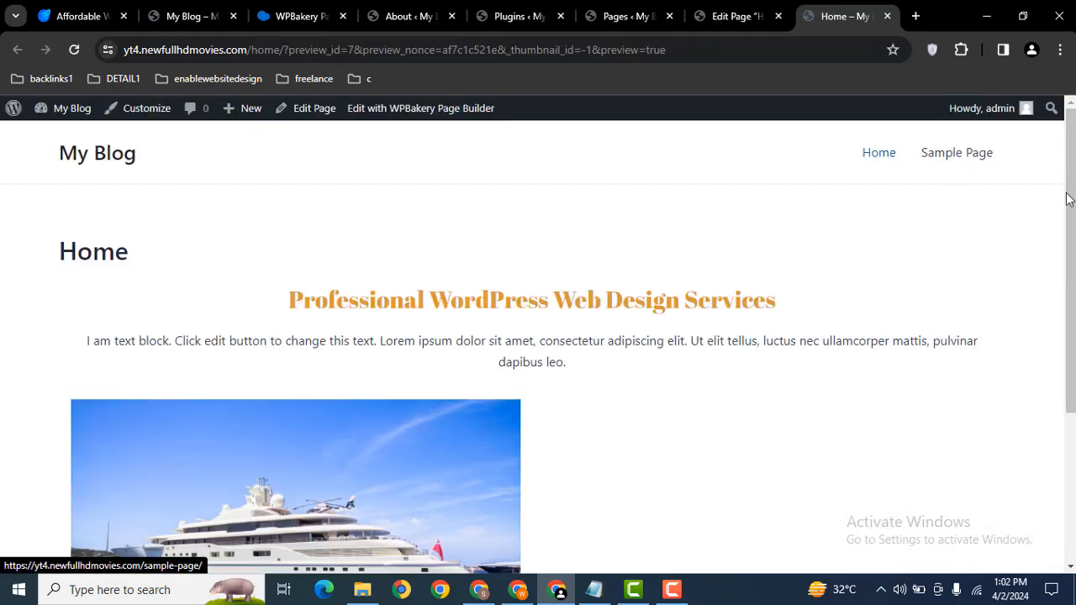
left_click_drag(1067, 200, 1062, 332)
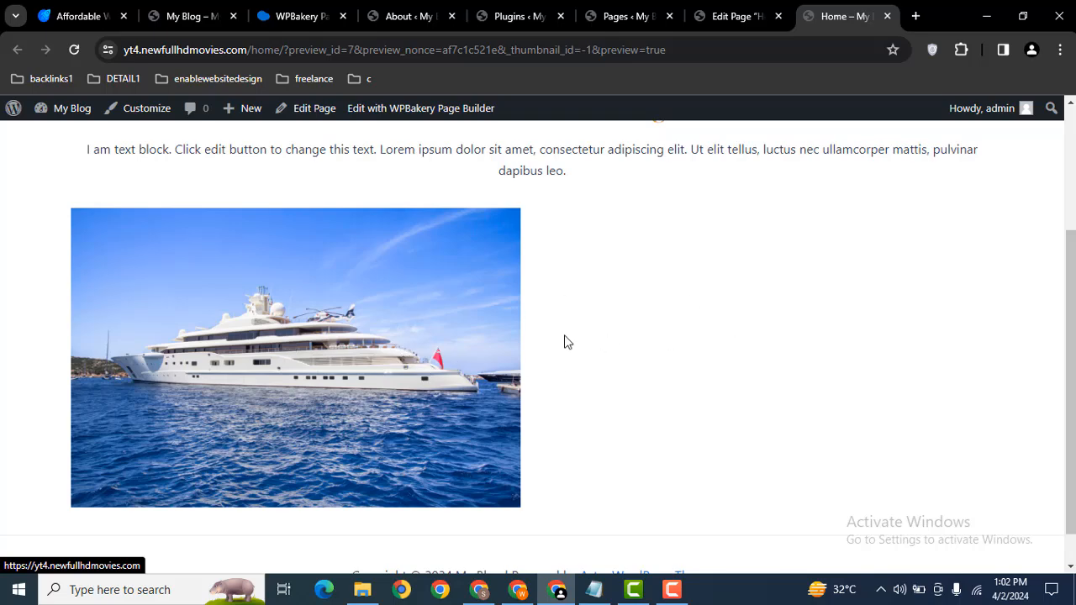
left_click_drag(1071, 275, 1071, 248)
left_click(730, 10)
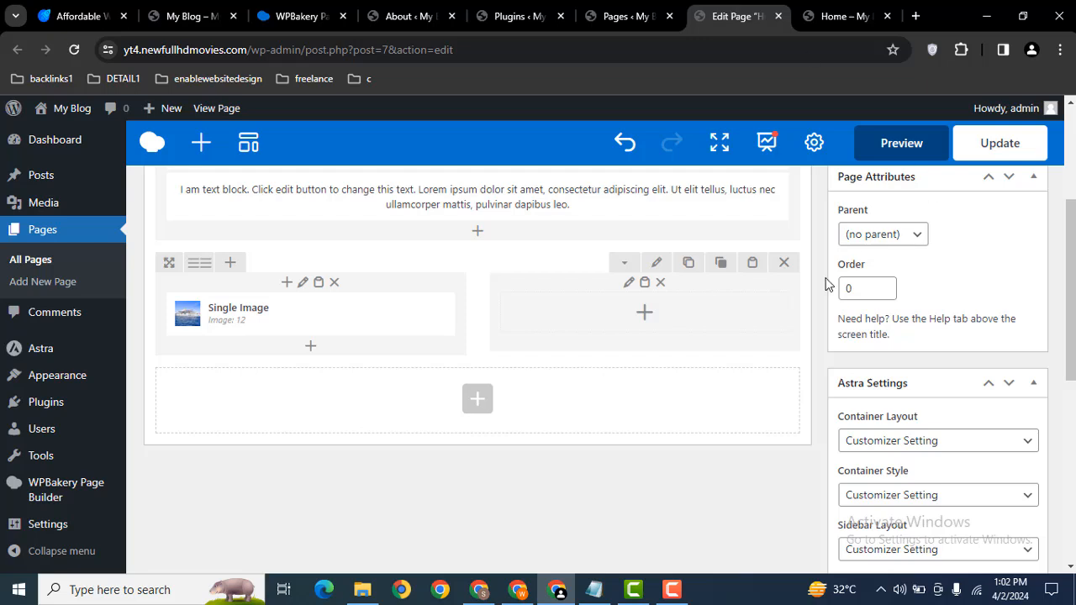
Set the Single Image element's border style to Solid and preview the saved change on the Home page
left_click(316, 314)
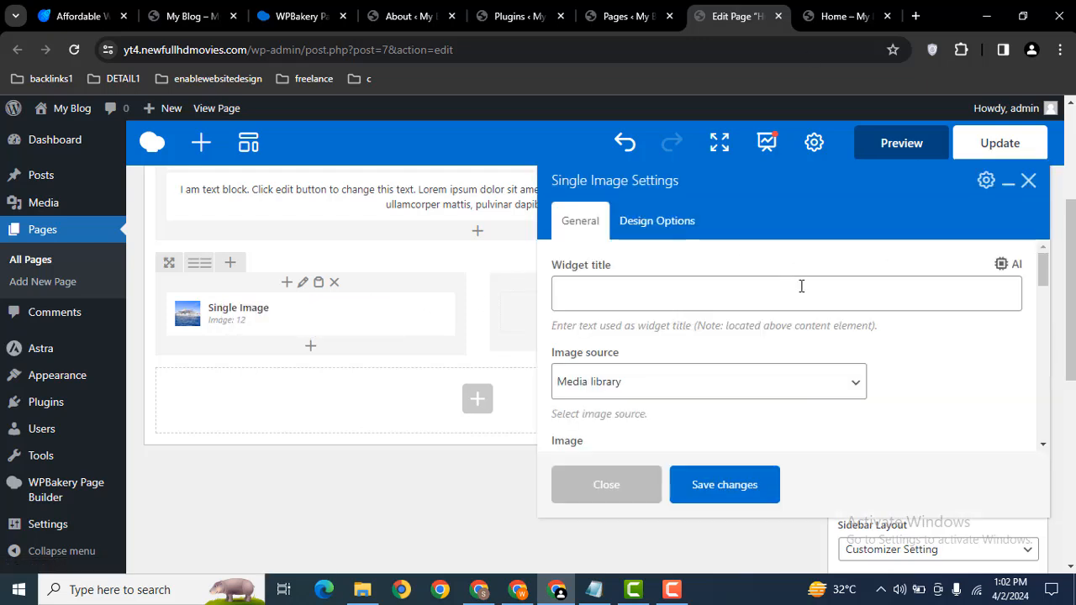
left_click(643, 222)
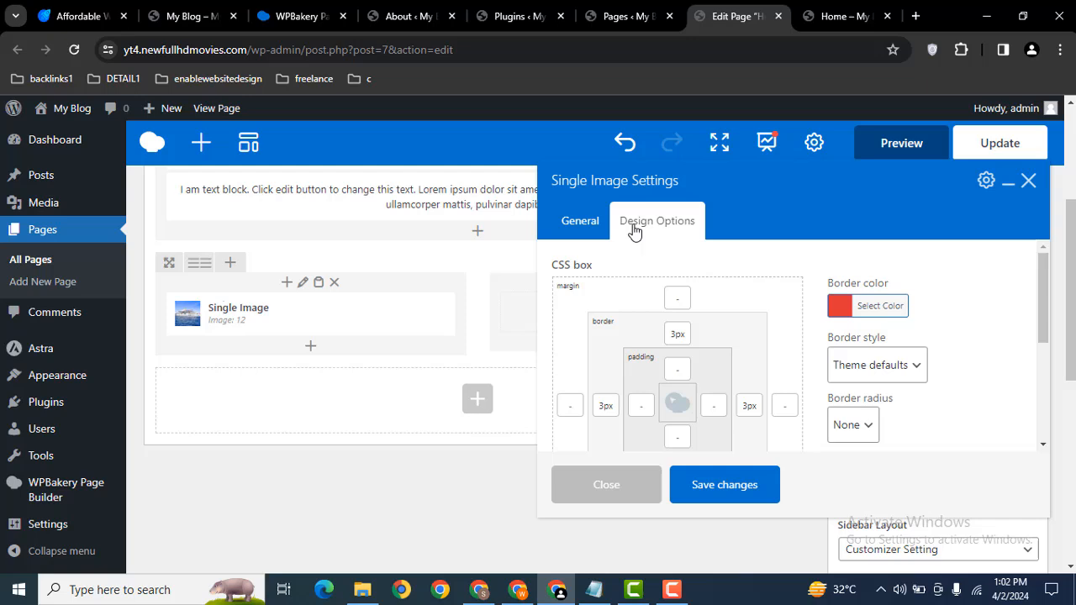
left_click(923, 360)
left_click(866, 166)
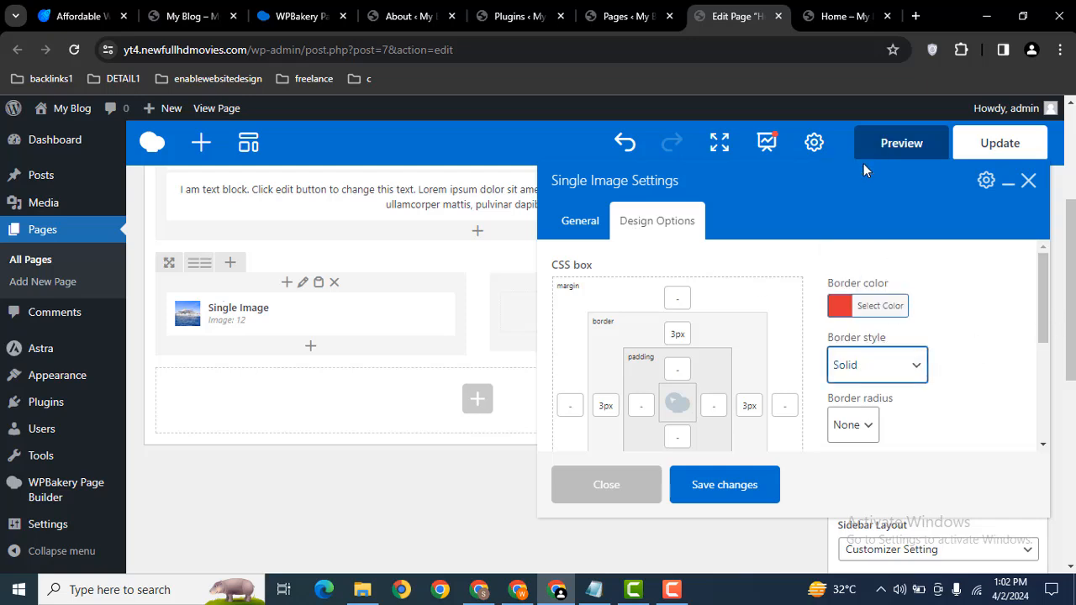
scroll(1038, 311, "down", 2)
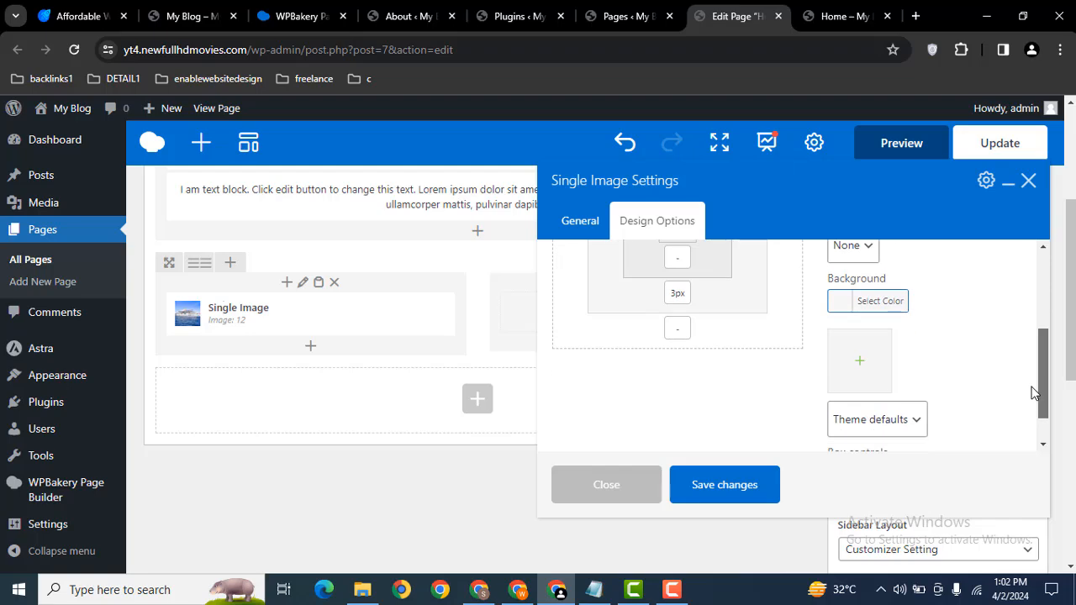
scroll(1021, 308, "up", 3)
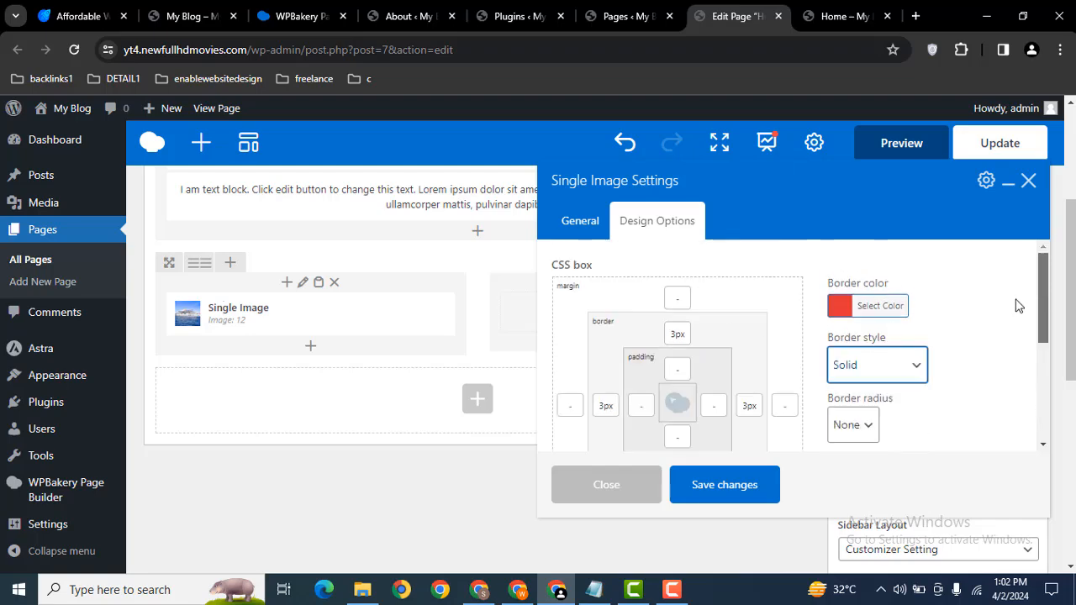
left_click(731, 490)
left_click(891, 147)
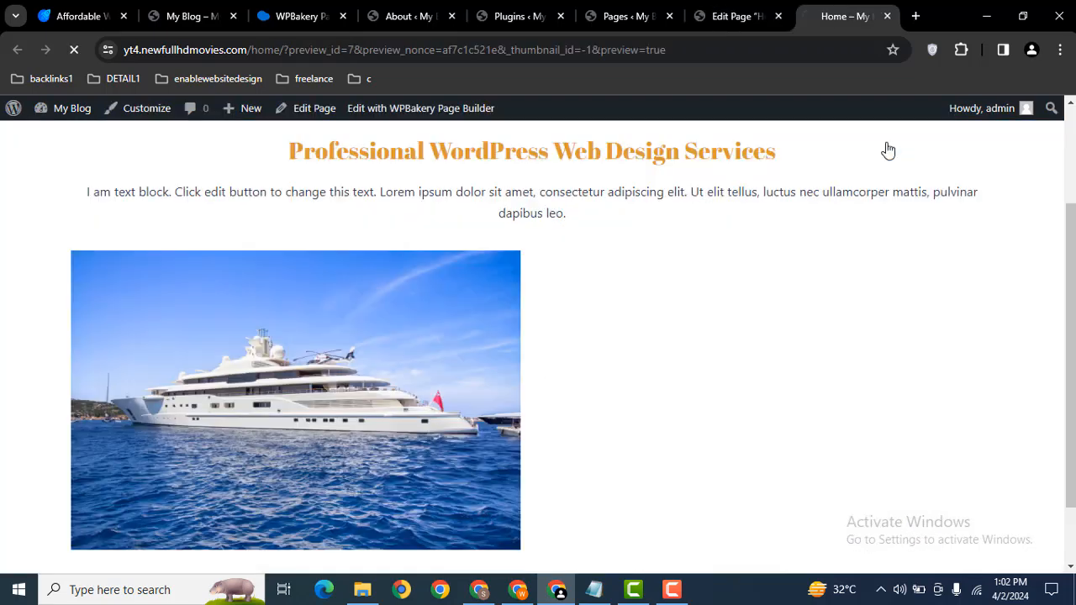
scroll(1050, 260, "down", 2)
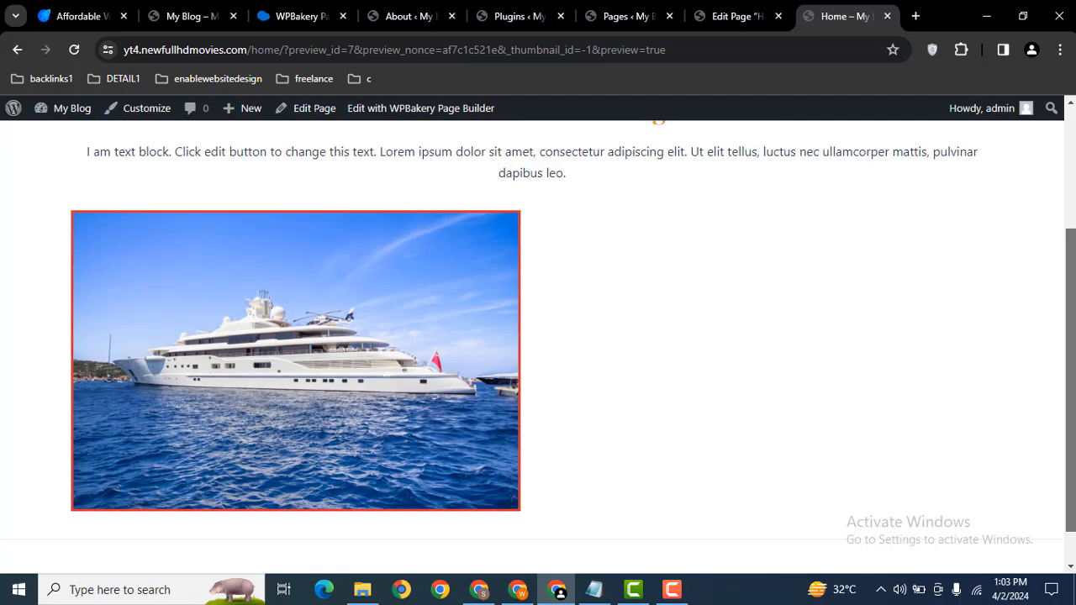